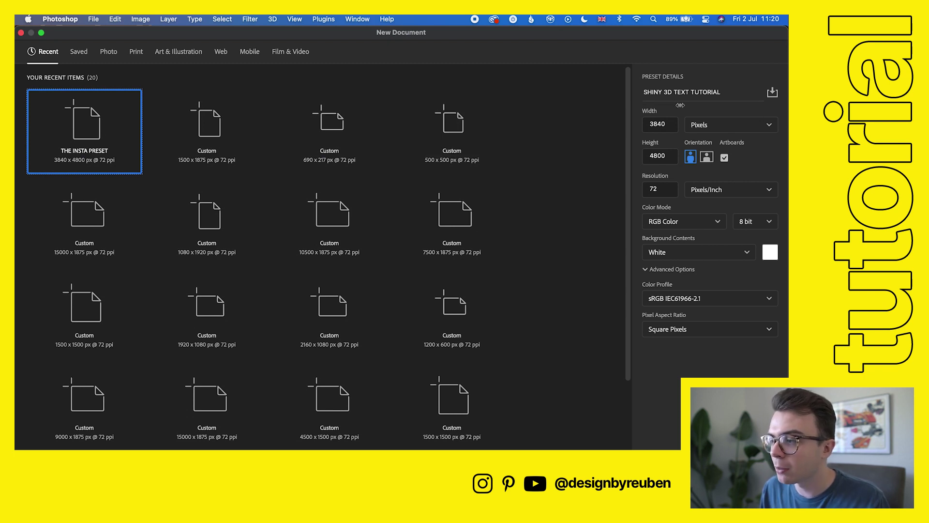
Create the new document from the preset settings.
click(700, 92)
click(726, 92)
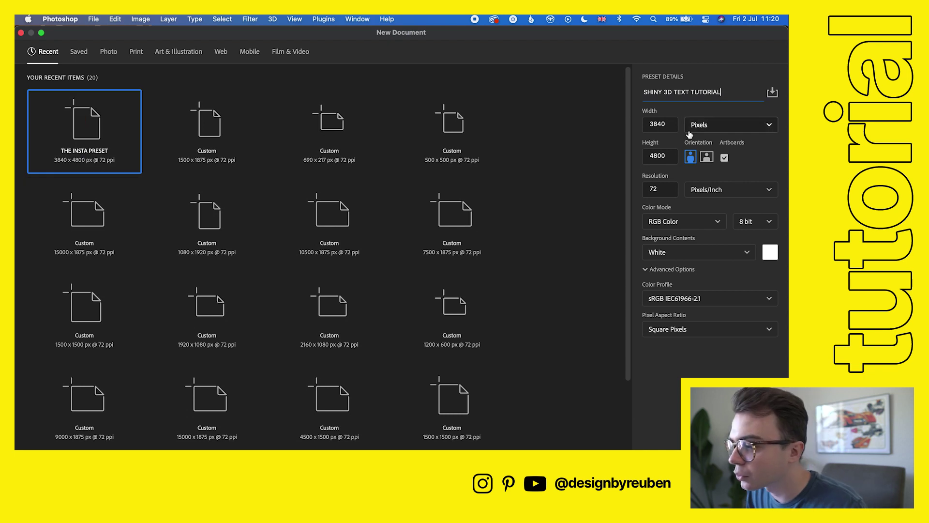
click(730, 95)
click(730, 94)
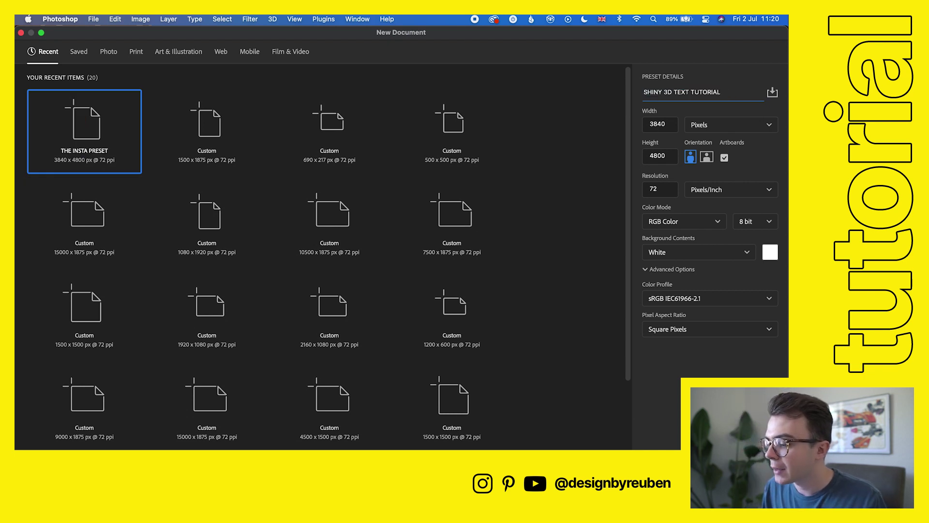
key(Return)
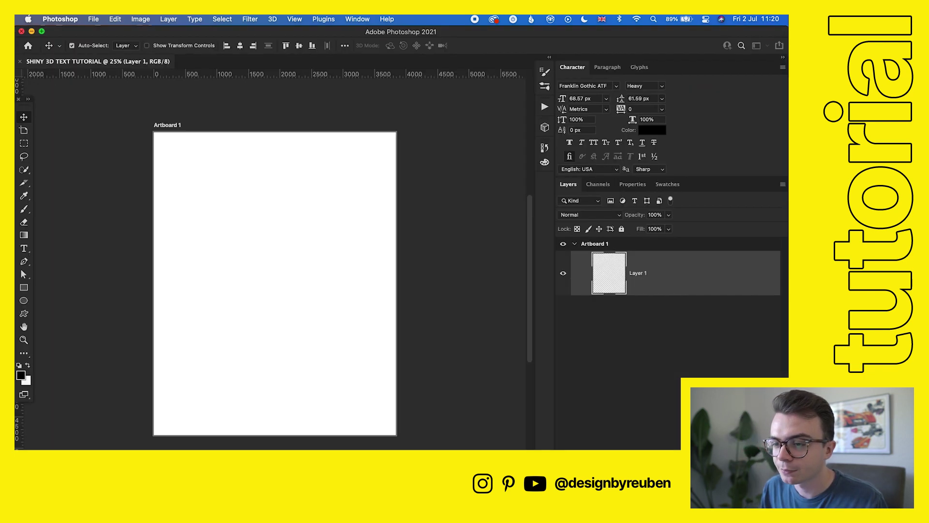
Rename the artboard to 'SHINY TEXT EFFECT'.
double_click(597, 243)
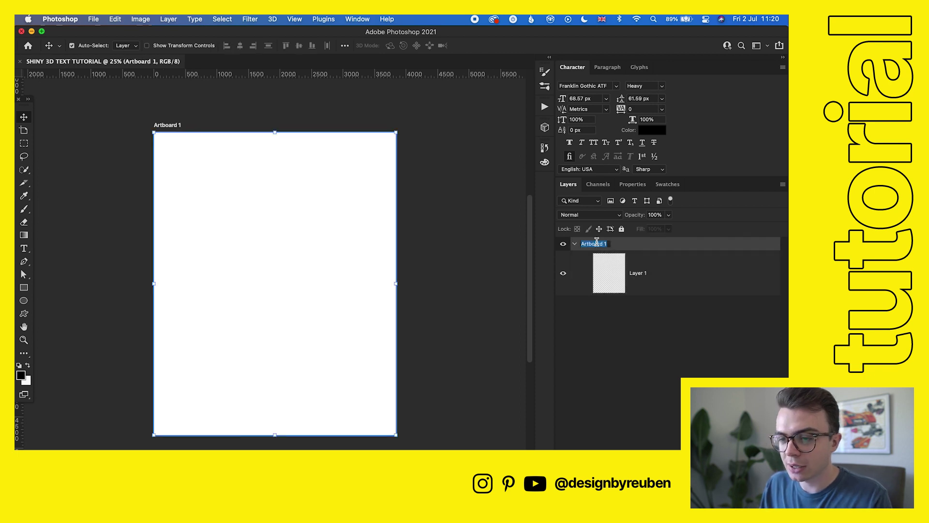
key(BackSpace)
text(SHINY TEXT EFF)
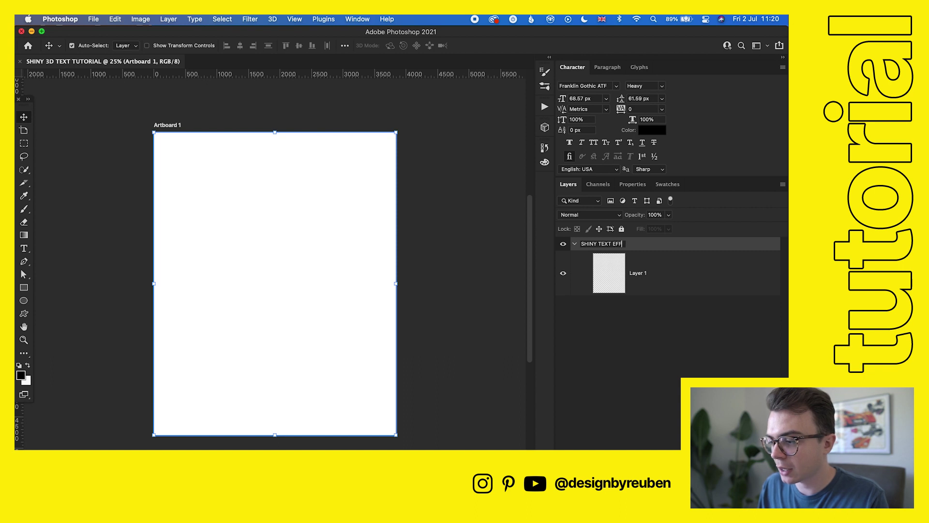
text(ECT)
key(Return)
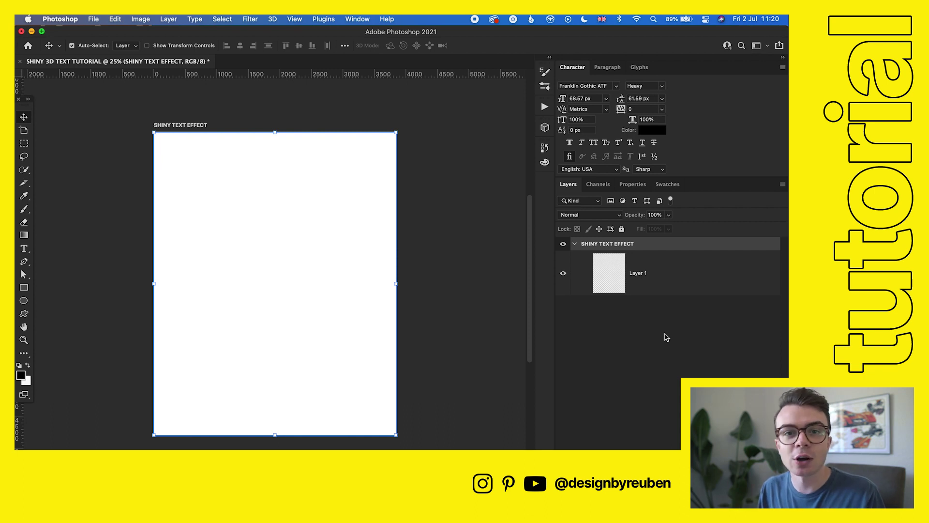
Fill Layer 1 with black using the Paint Bucket.
click(664, 291)
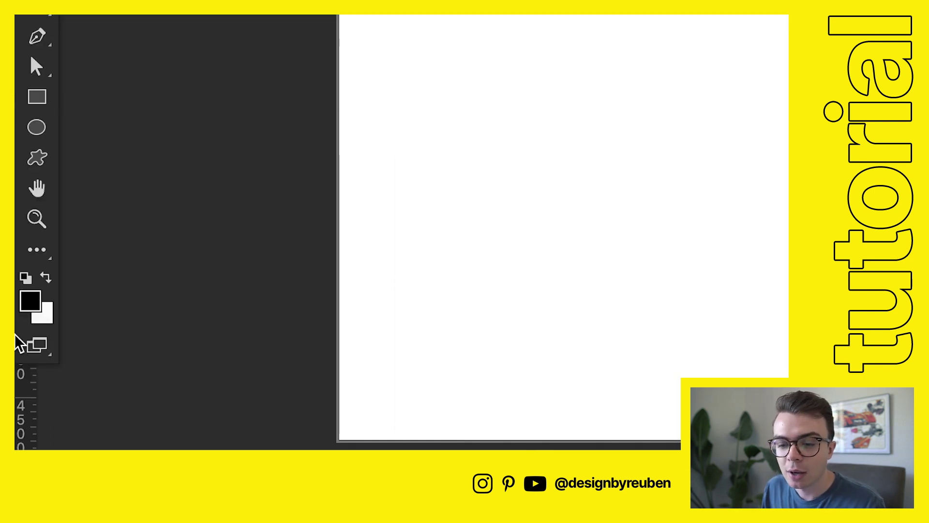
click(30, 300)
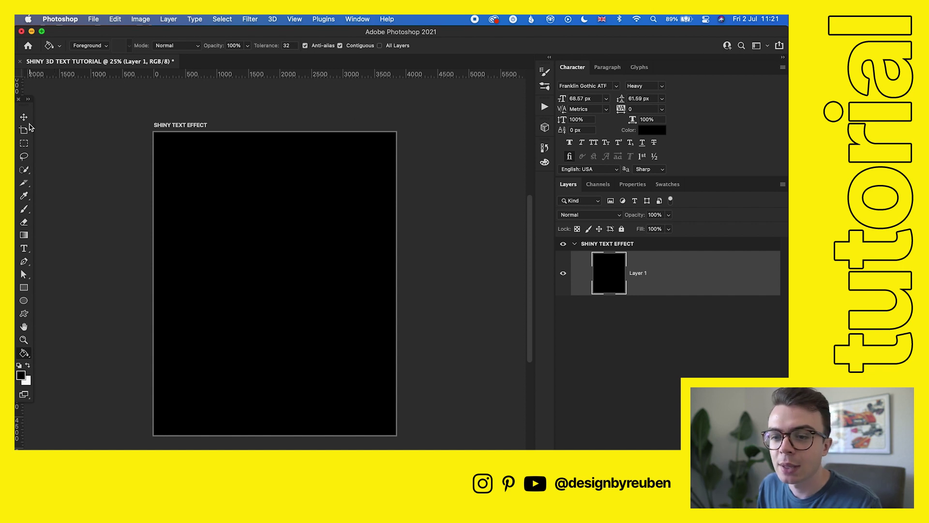
click(24, 118)
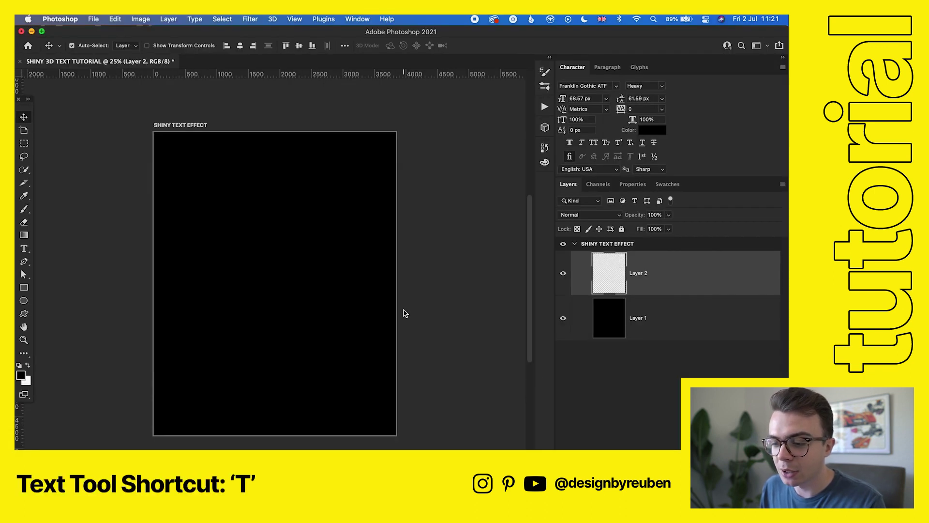
Start a white text layer in MrDafoe Pro on the artboard.
key(t)
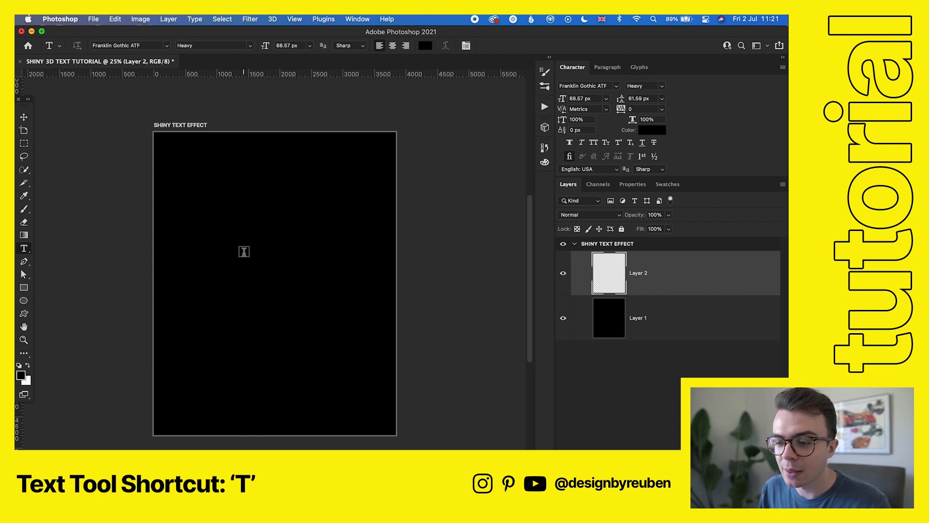
click(244, 252)
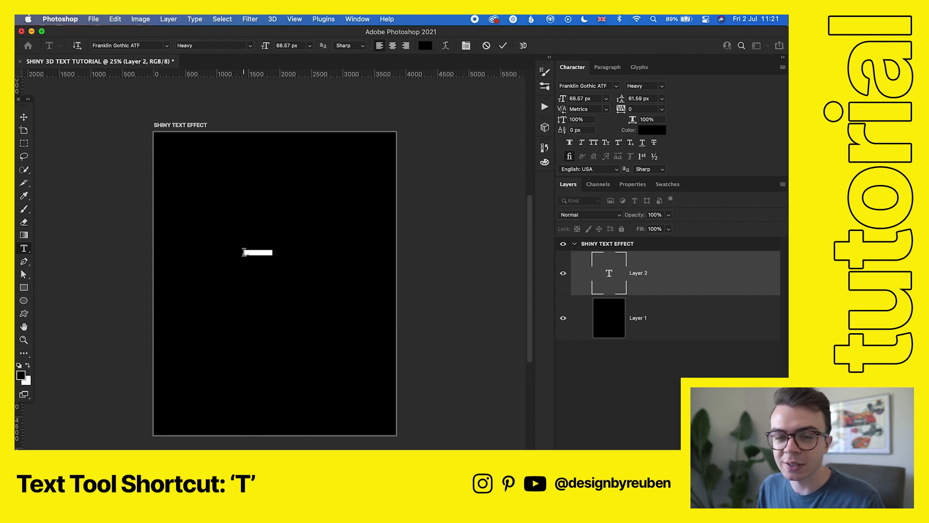
text(o)
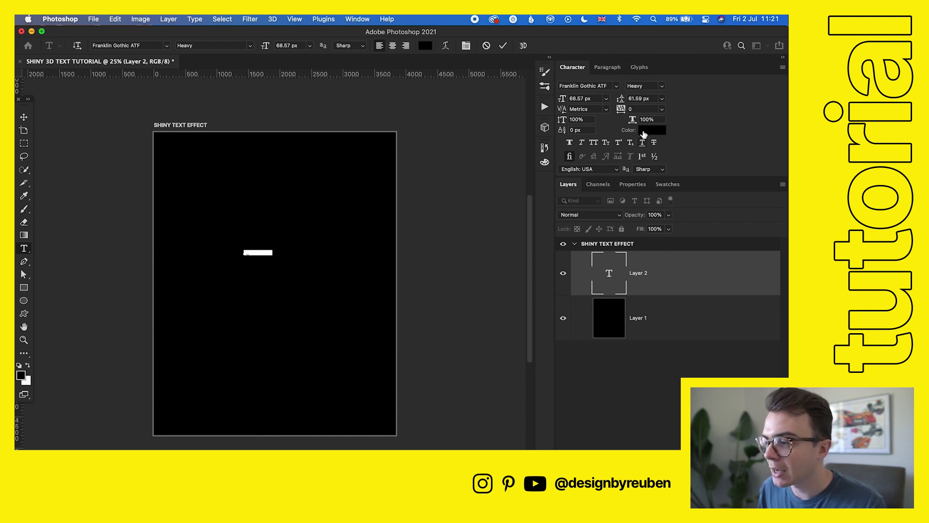
click(644, 134)
drag(508, 240, 423, 148)
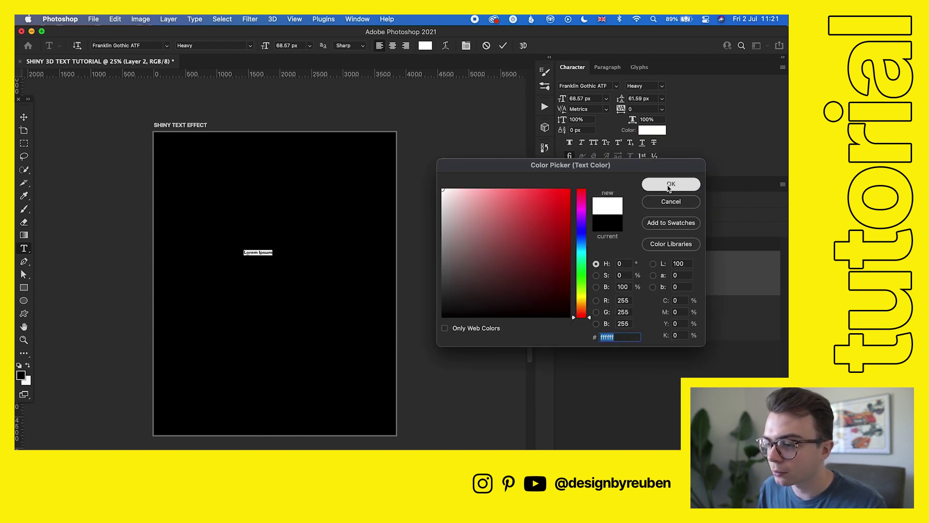
click(668, 187)
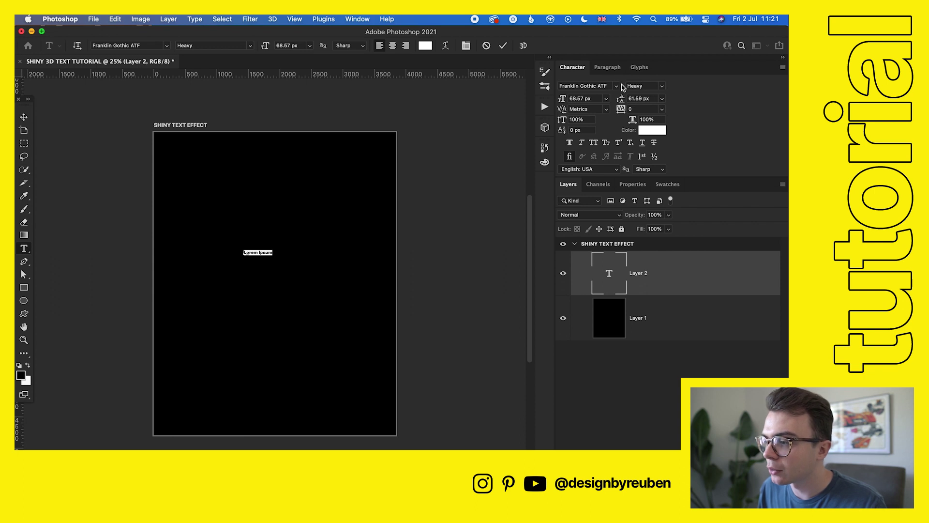
click(618, 86)
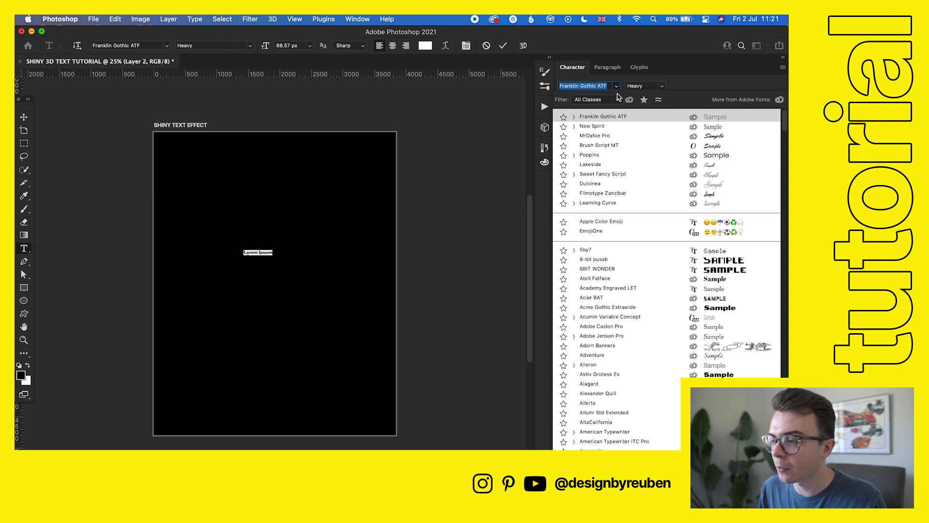
click(617, 139)
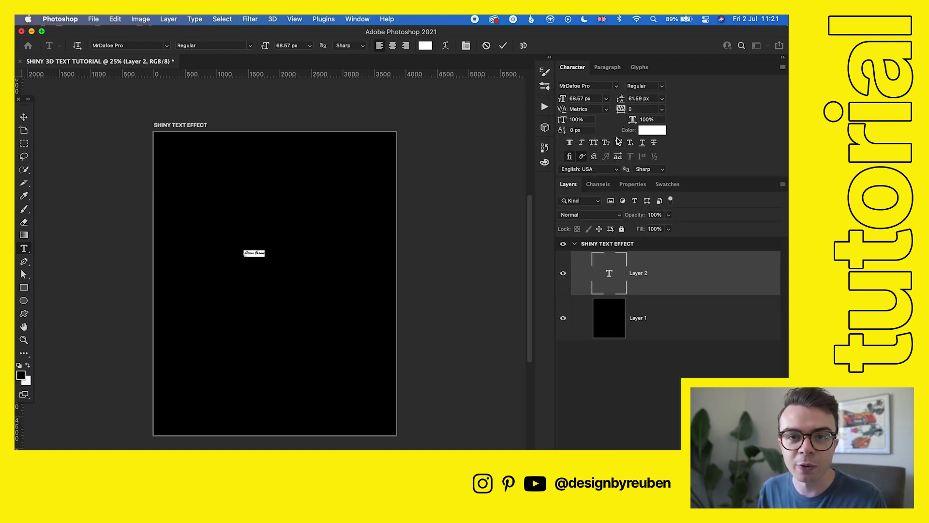
click(23, 117)
Enlarge the placeholder text and replace it with the word 'Shiny'.
key(super+t)
drag(267, 252, 451, 253)
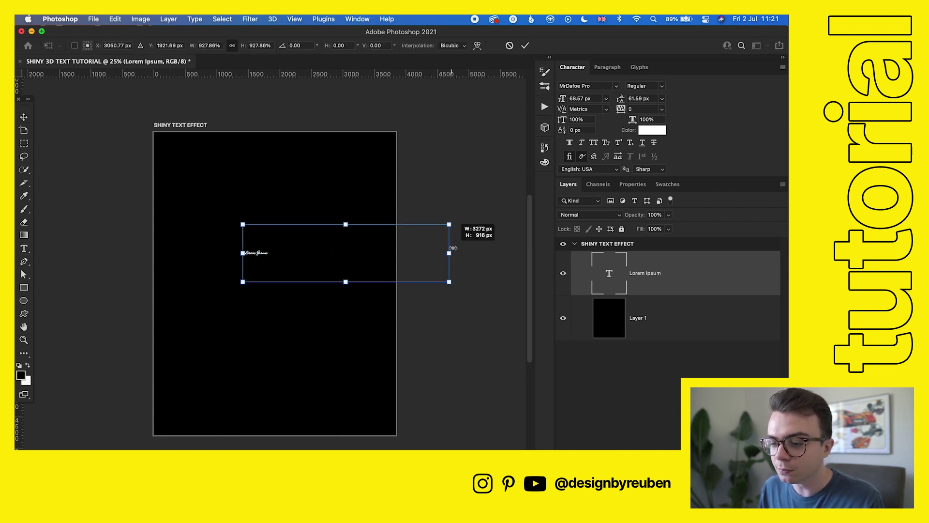
drag(370, 248, 375, 242)
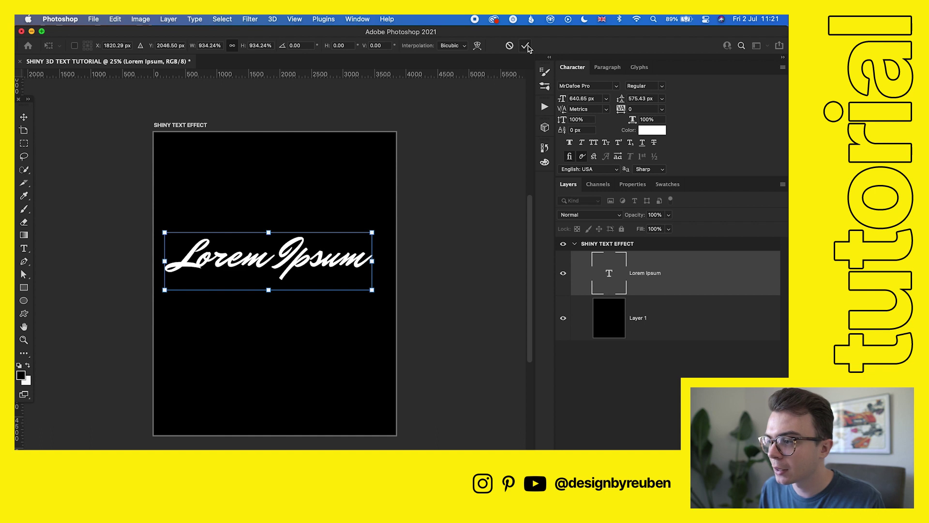
key(Return)
key(t)
click(341, 254)
key(super+a)
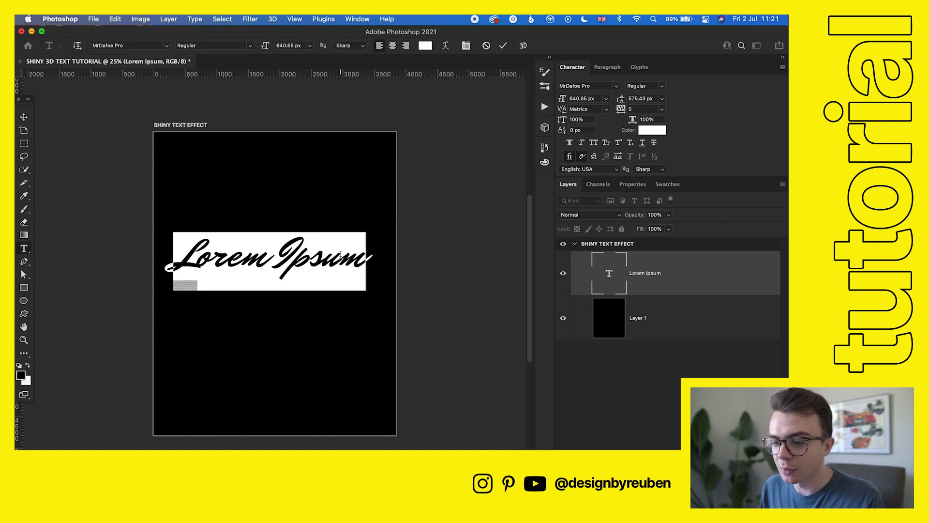
text(Shiny)
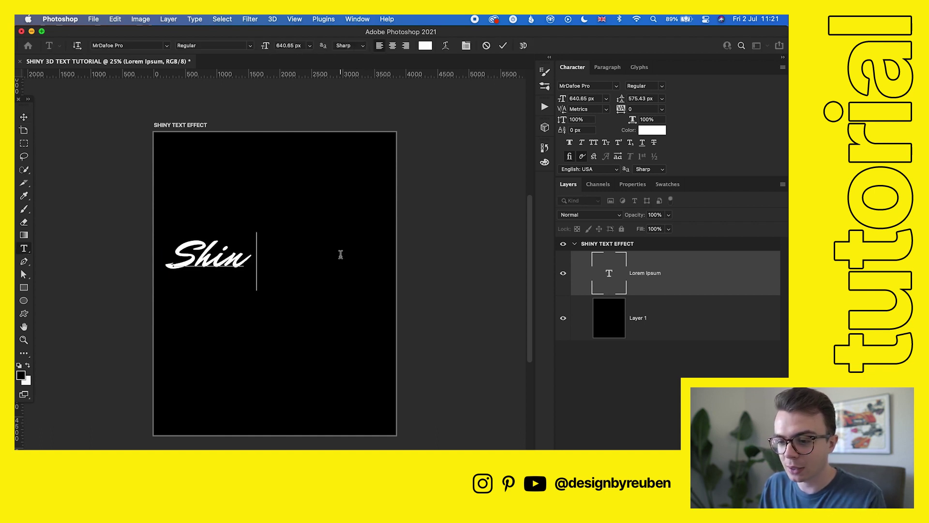
click(23, 116)
Scale Shiny up, tilt it about ten degrees, and centre it horizontally on the artboard.
key(super+t)
drag(262, 259, 356, 258)
key(Return)
key(super+t)
drag(372, 220, 363, 197)
drag(315, 227, 329, 245)
click(525, 45)
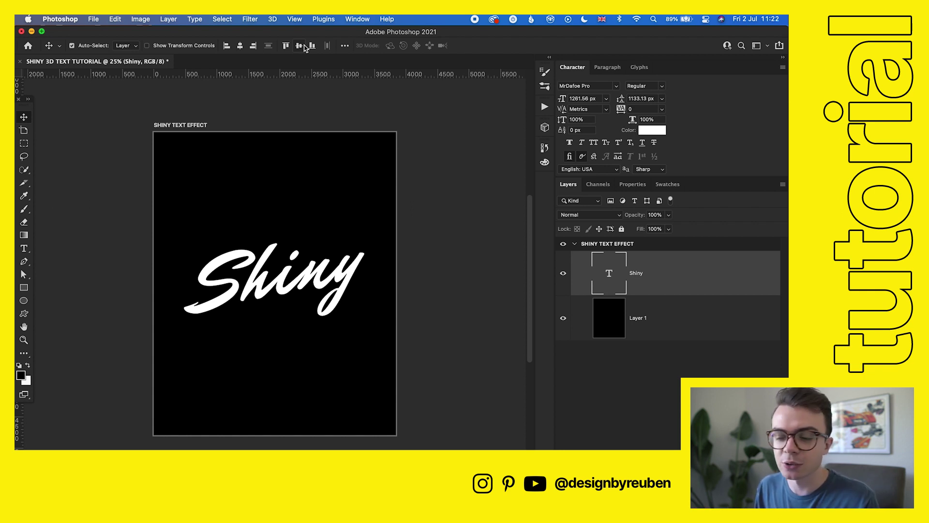
key(super)
drag(322, 285, 319, 285)
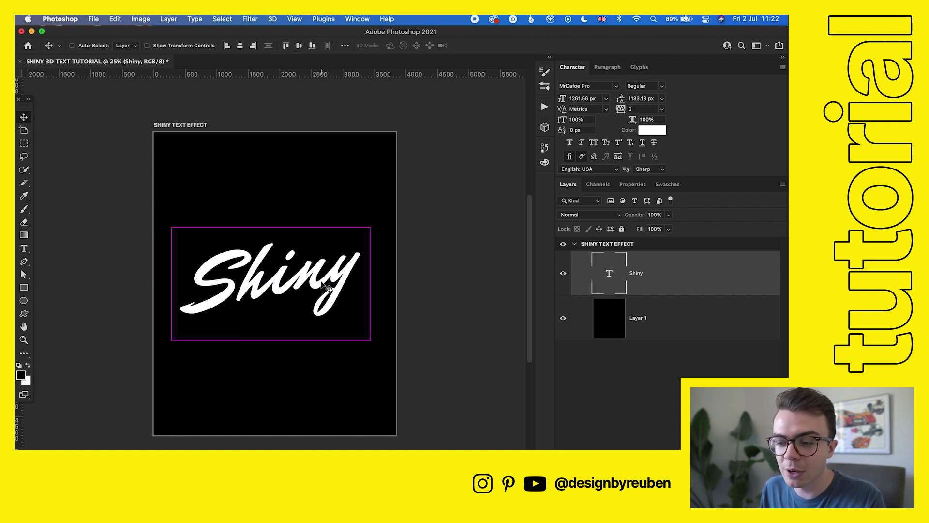
click(241, 46)
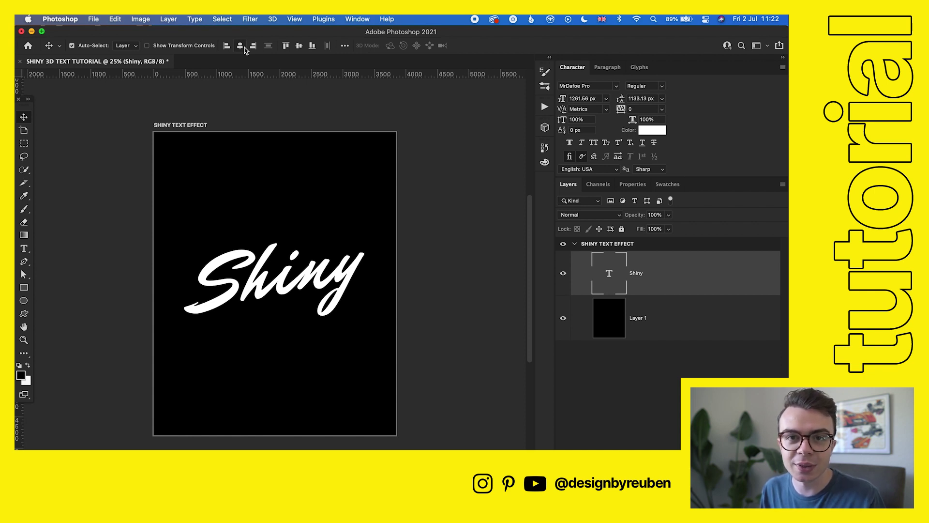
Recolour the Shiny text from ff2d2d to crimson red ff0036.
click(649, 130)
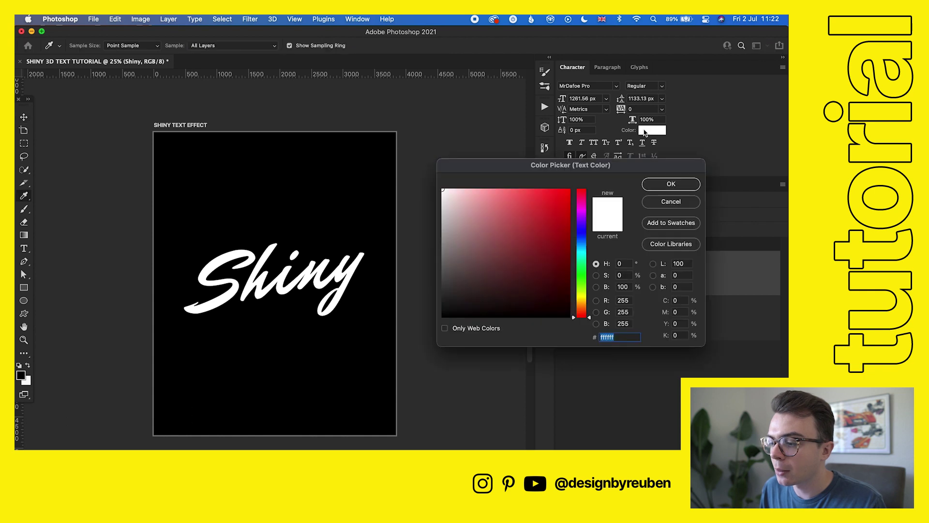
click(536, 261)
drag(535, 261, 547, 174)
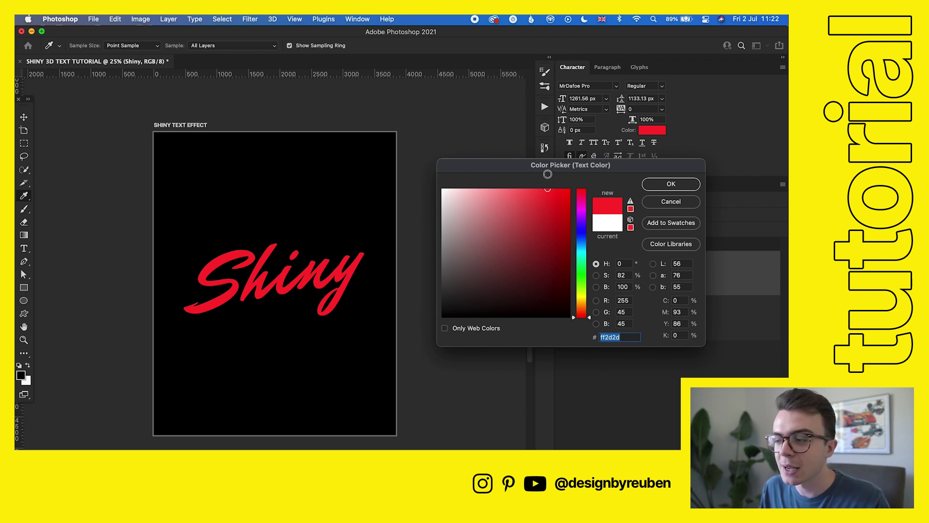
mouse_move(547, 174)
mouse_down()
mouse_move(555, 187)
mouse_move(570, 178)
mouse_up()
drag(583, 210, 583, 196)
click(662, 190)
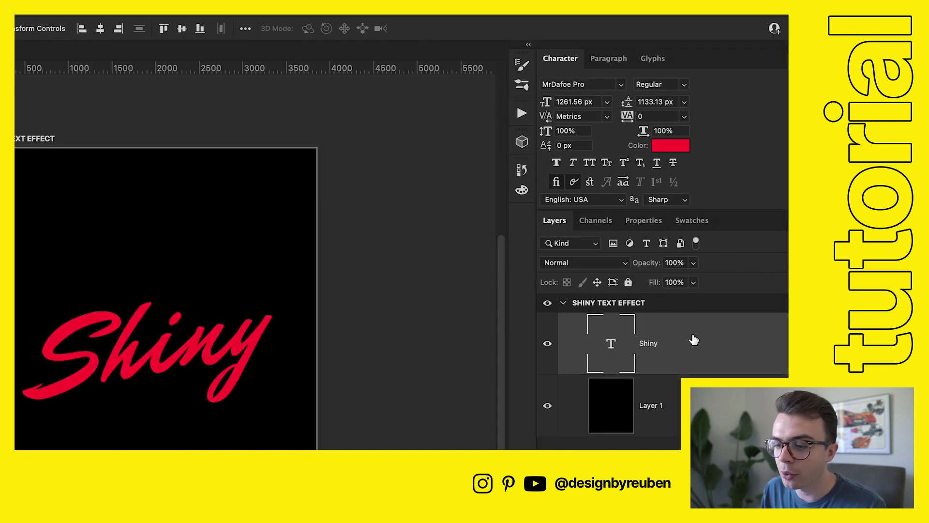
Add a Smooth Inner Bevel to Shiny: depth 84%, size 54 px, soften 9 px.
double_click(693, 340)
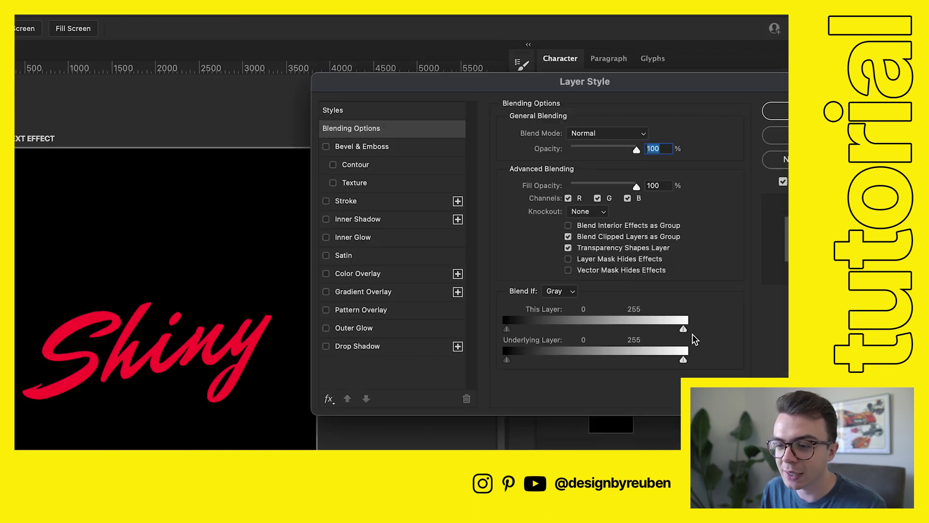
drag(574, 66, 502, 35)
click(343, 96)
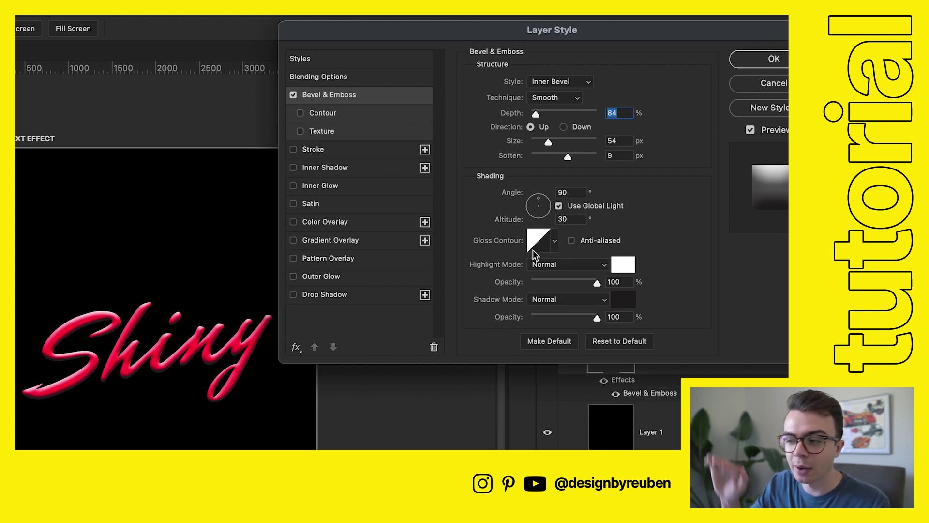
click(553, 247)
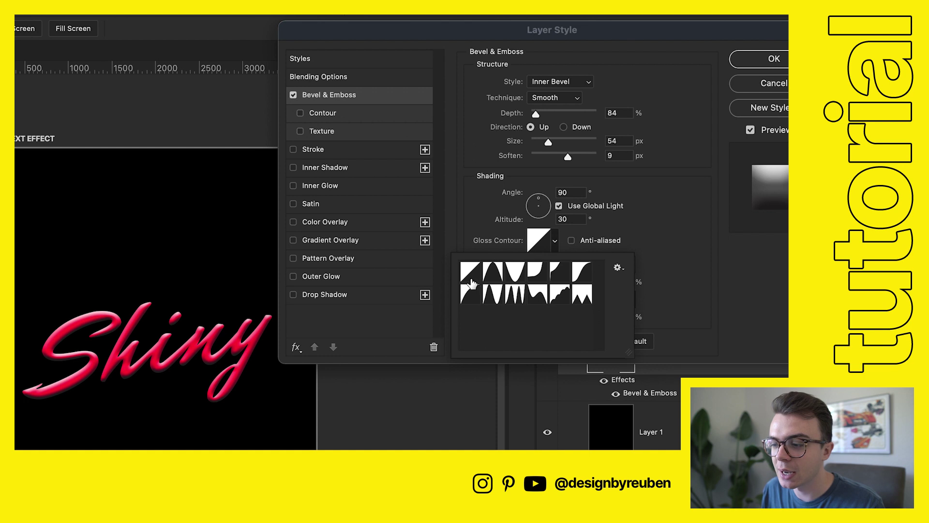
click(702, 264)
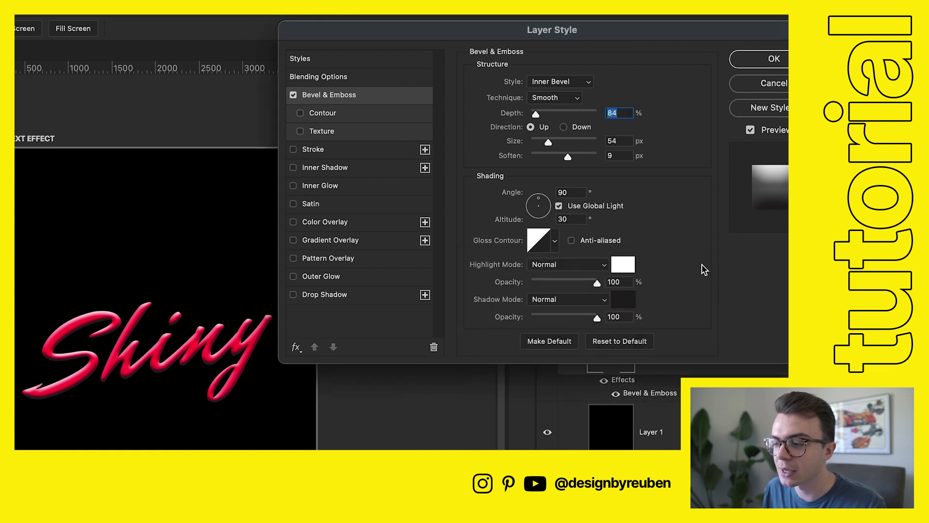
click(552, 265)
click(576, 261)
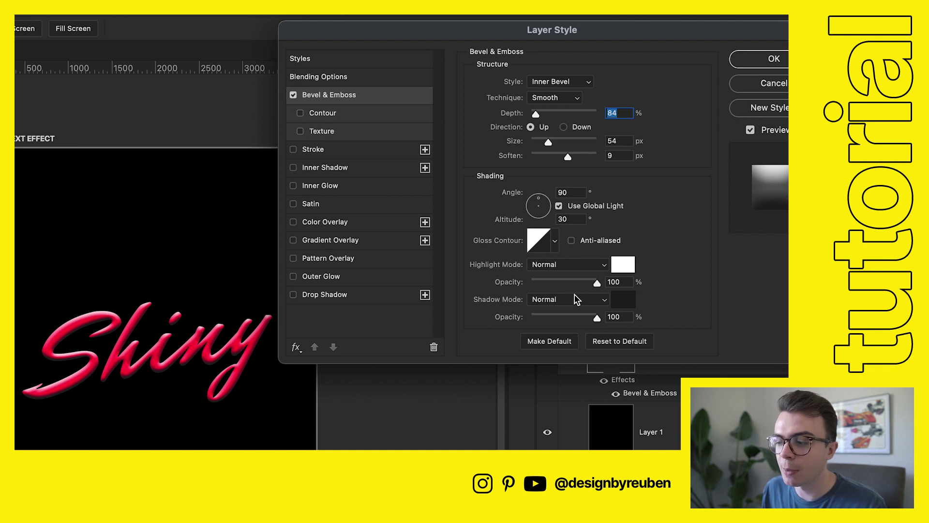
Set the bevel shadow colour to near-black and apply the effect.
click(623, 302)
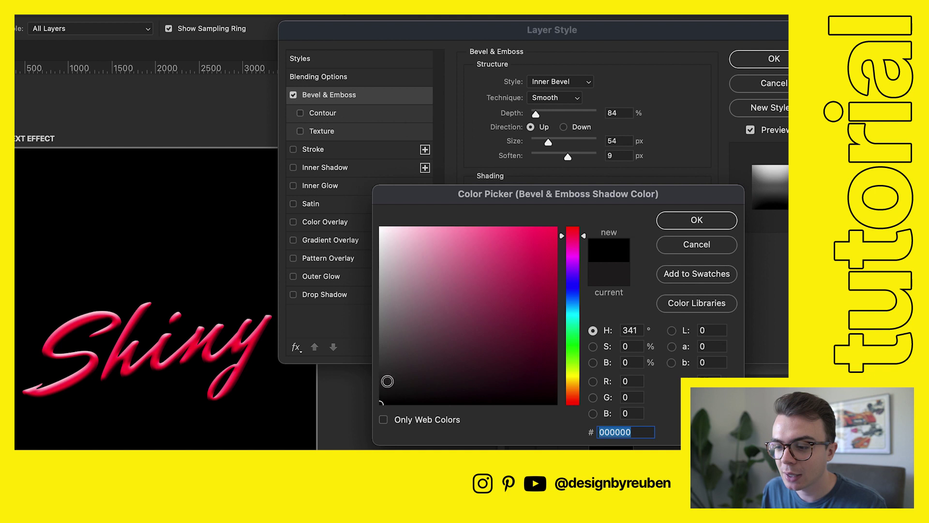
click(393, 381)
drag(393, 381, 395, 382)
click(666, 224)
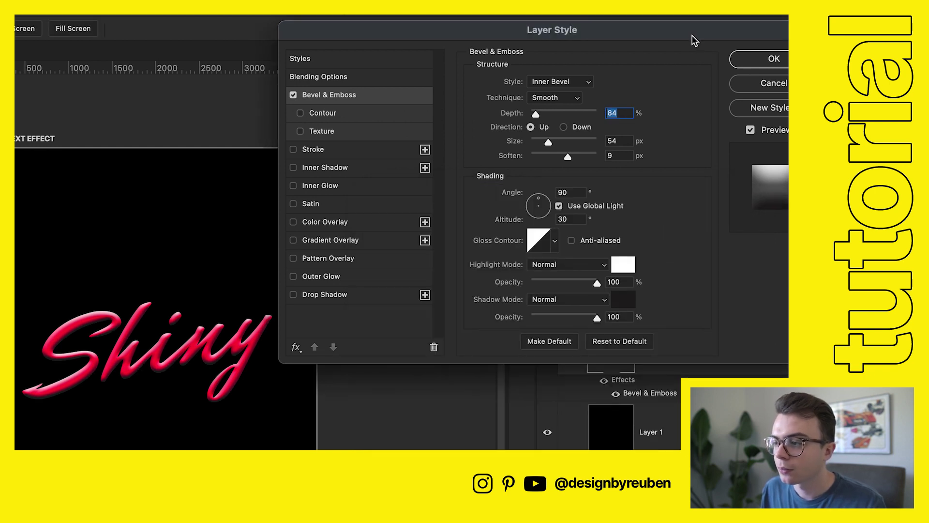
drag(692, 34, 675, 31)
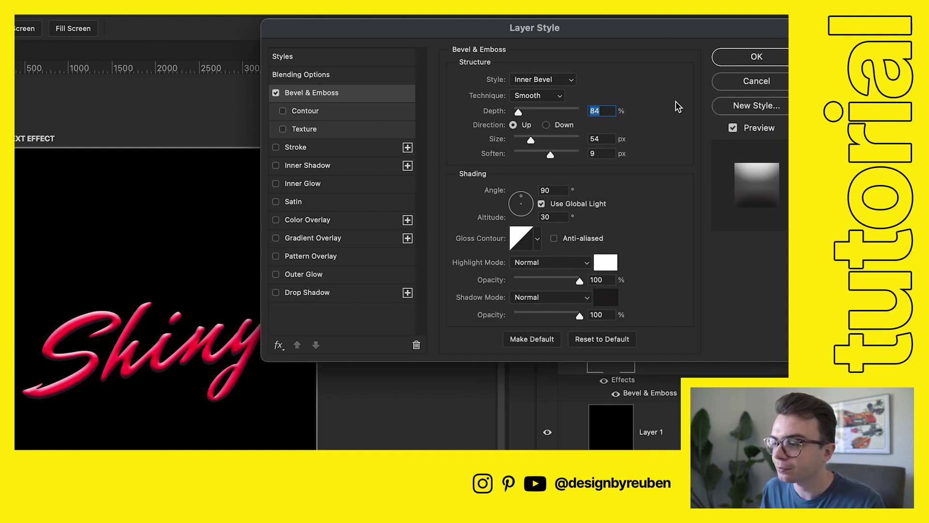
click(756, 58)
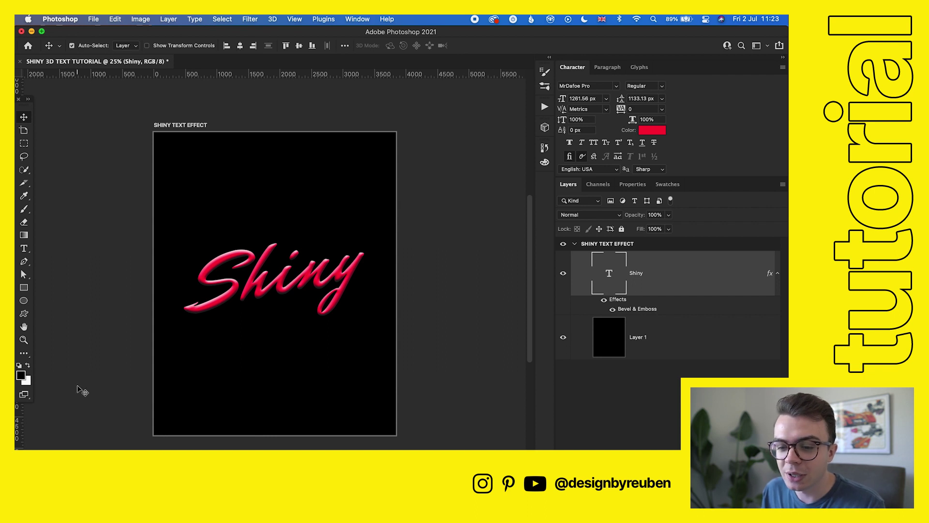
Swap colours and set the foreground colour to the text's crimson ff0036.
click(29, 366)
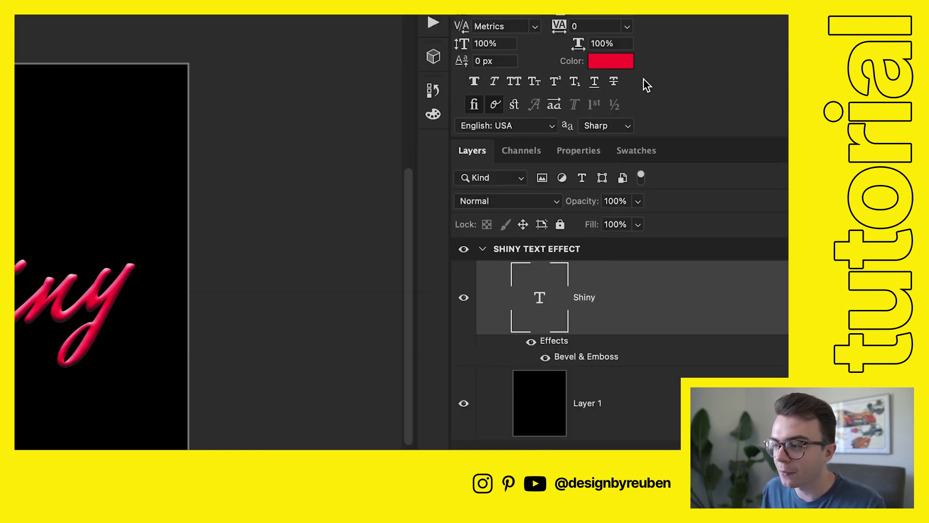
click(611, 61)
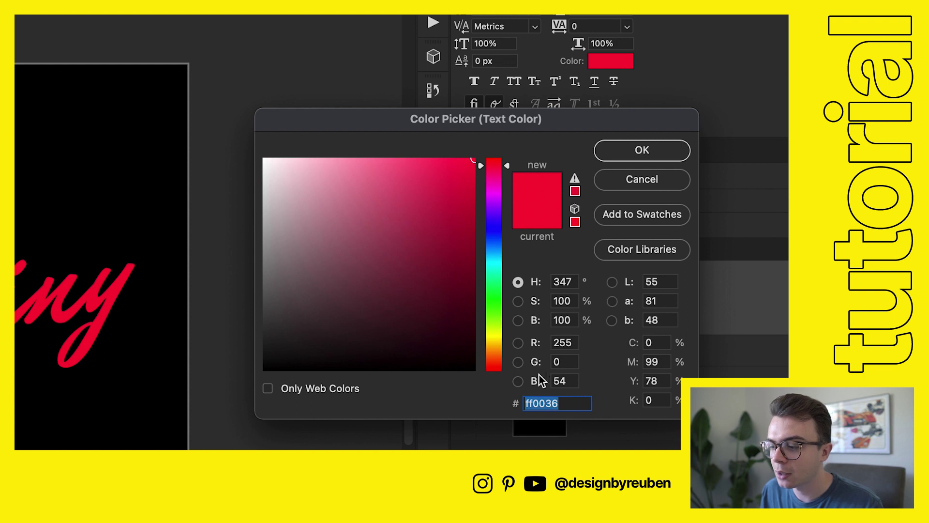
click(543, 405)
double_click(544, 405)
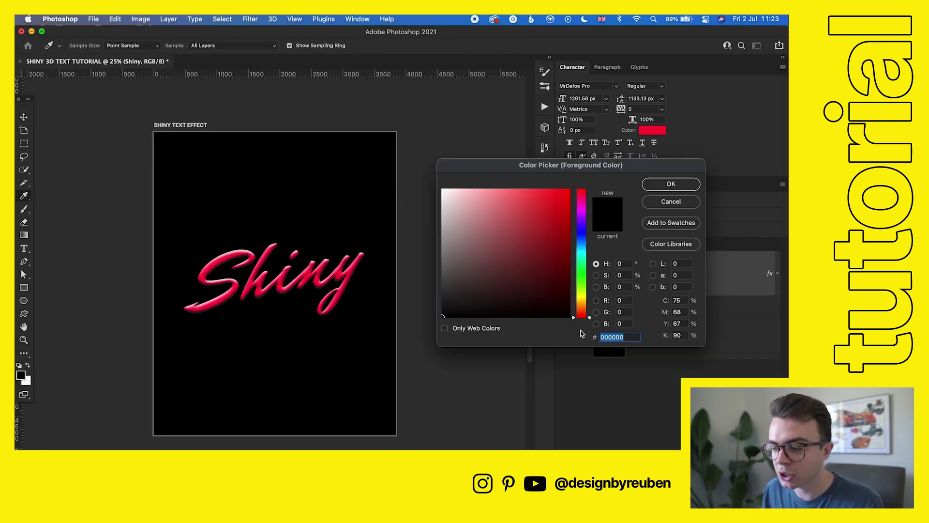
text(ff0036)
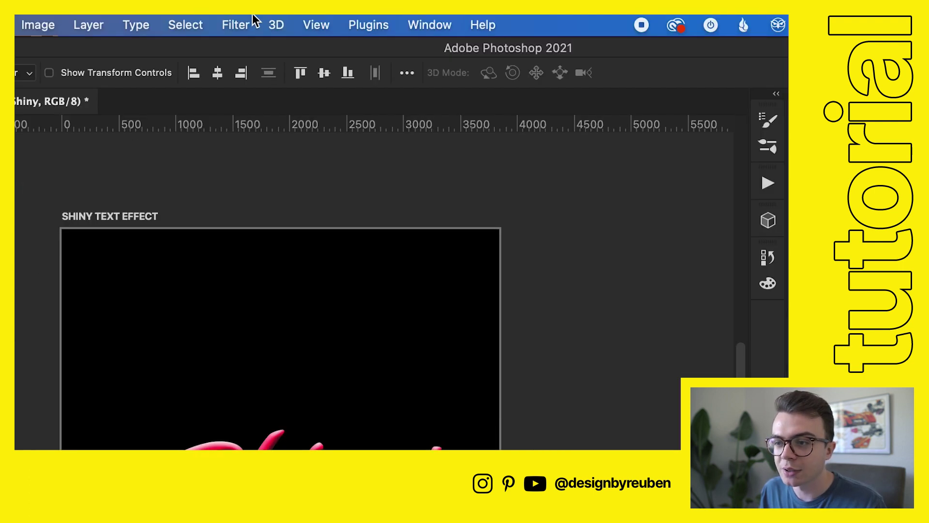
click(250, 23)
click(269, 127)
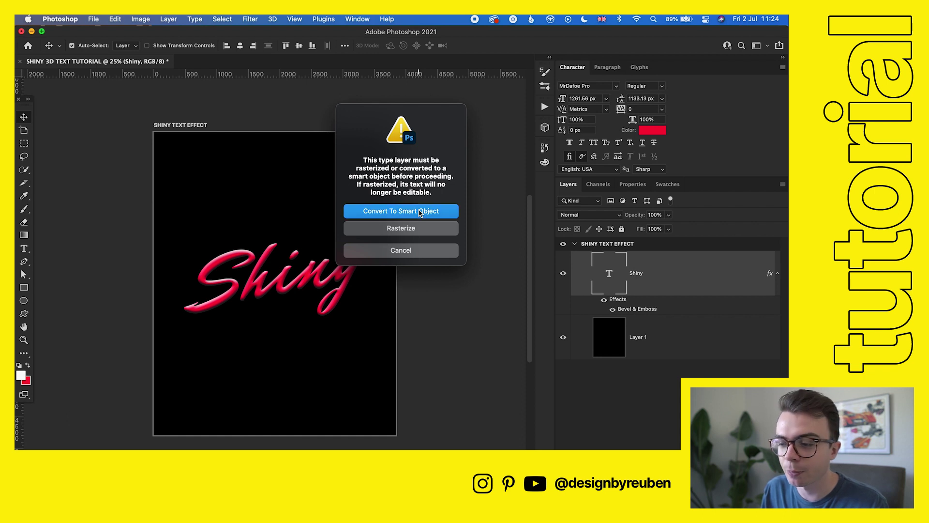
click(419, 211)
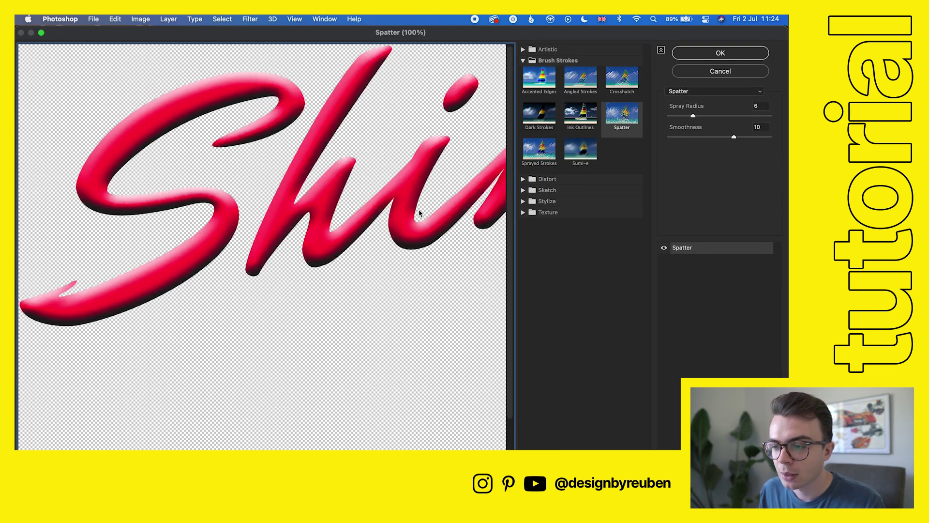
click(524, 201)
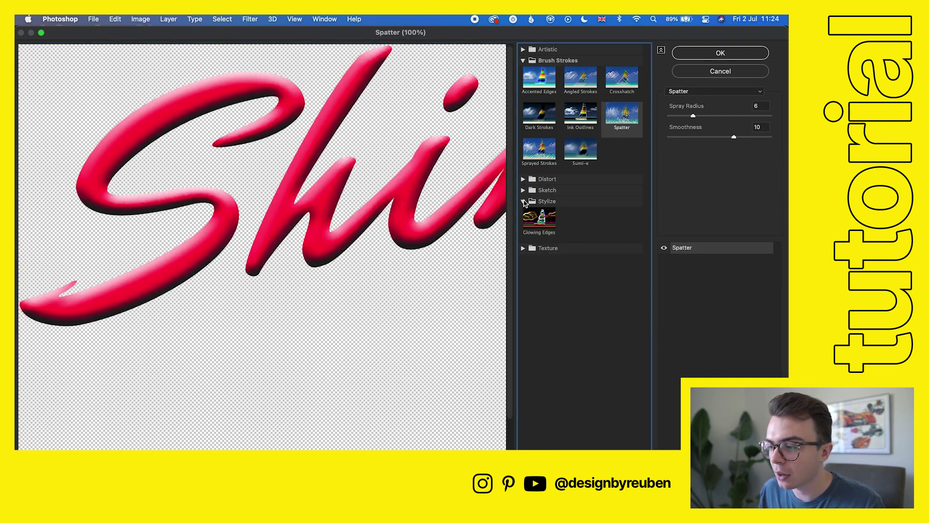
click(523, 191)
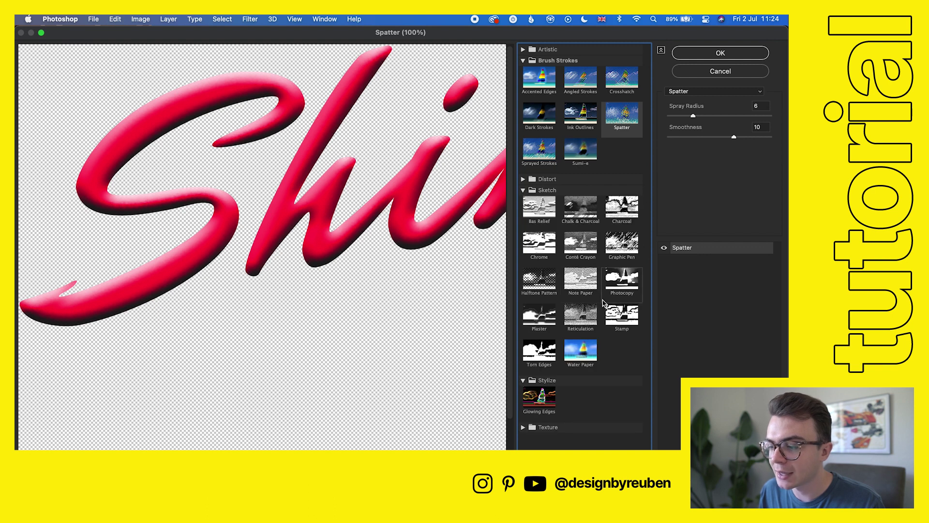
click(622, 316)
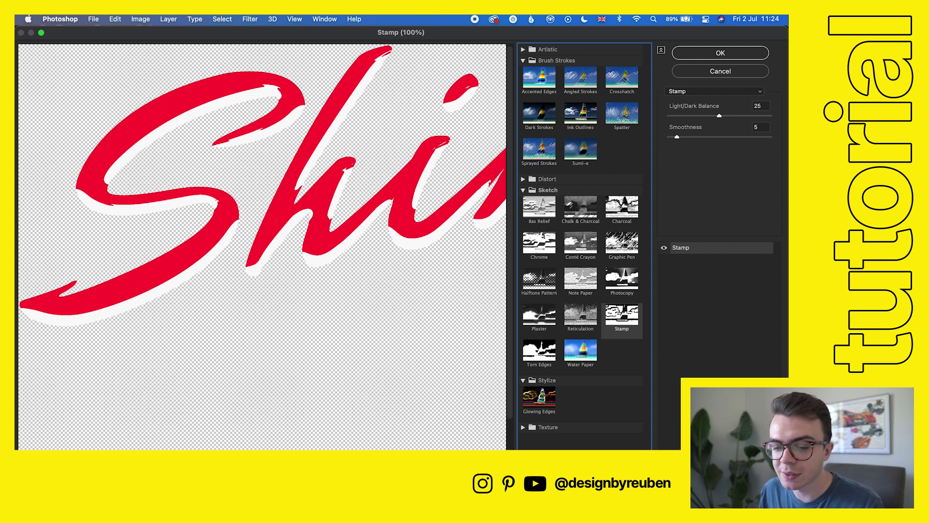
key(super+minus)
key(super+minus)
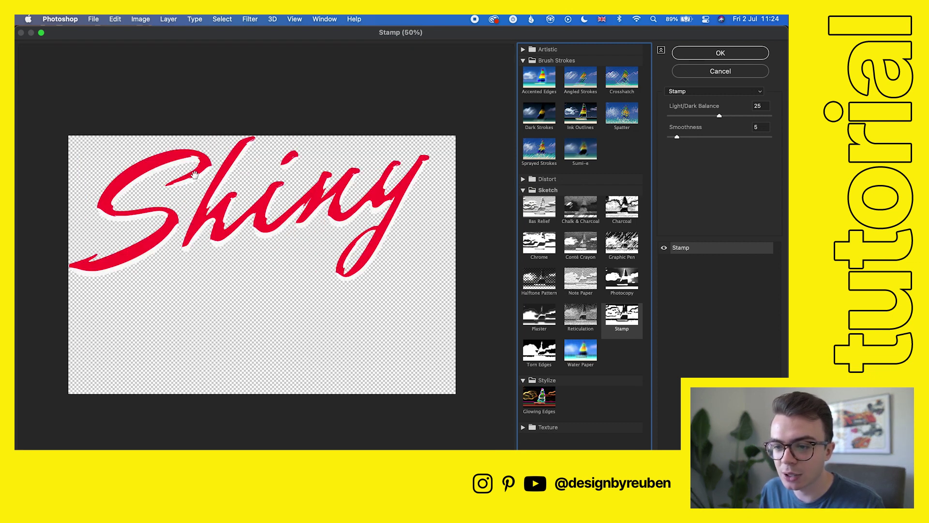
click(743, 116)
drag(744, 118, 696, 114)
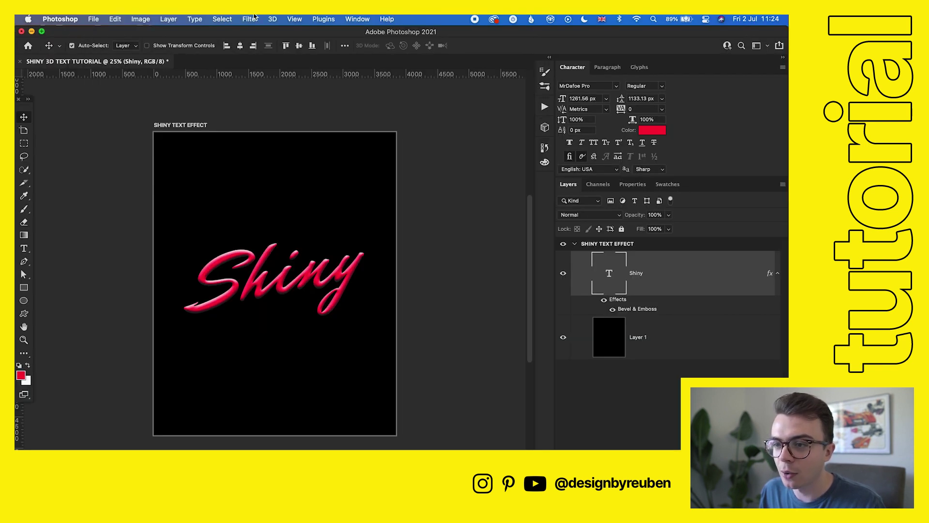
Convert Shiny to a smart object and preview the Sketch > Stamp filter in Filter Gallery.
click(251, 19)
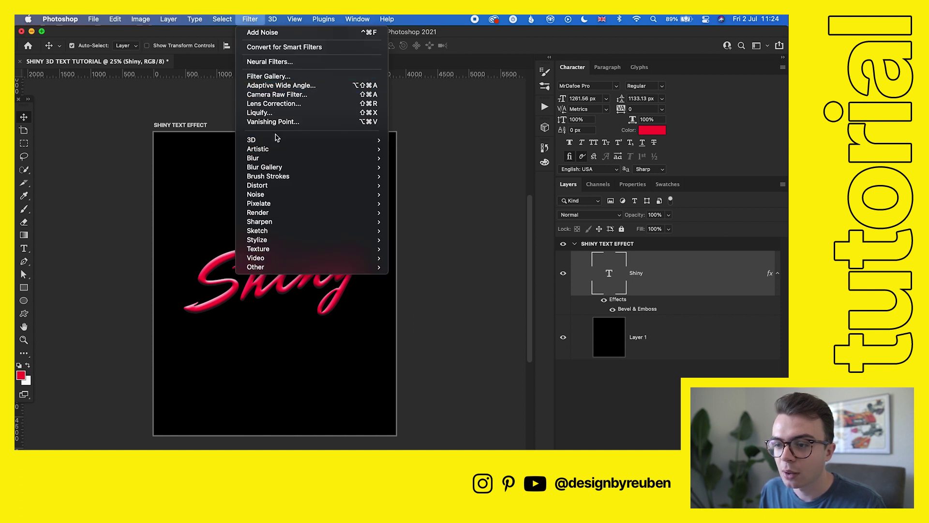
click(269, 76)
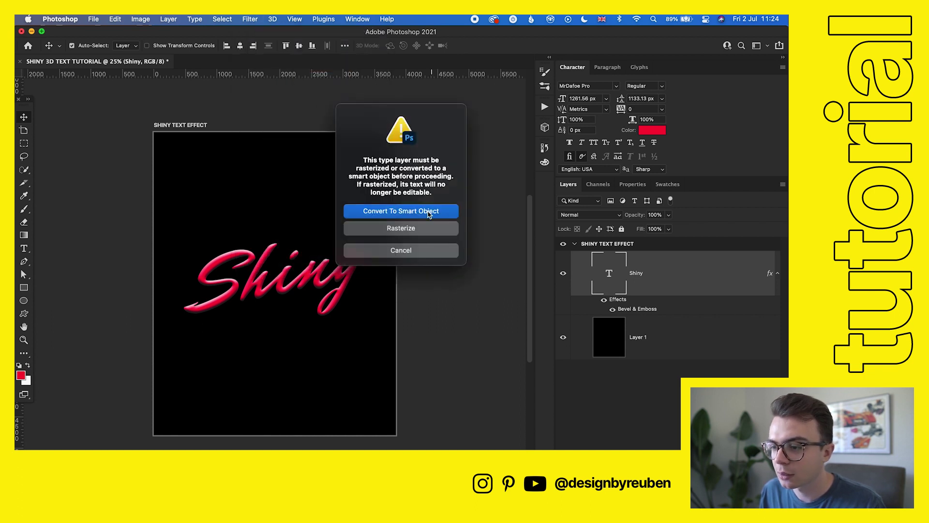
click(426, 209)
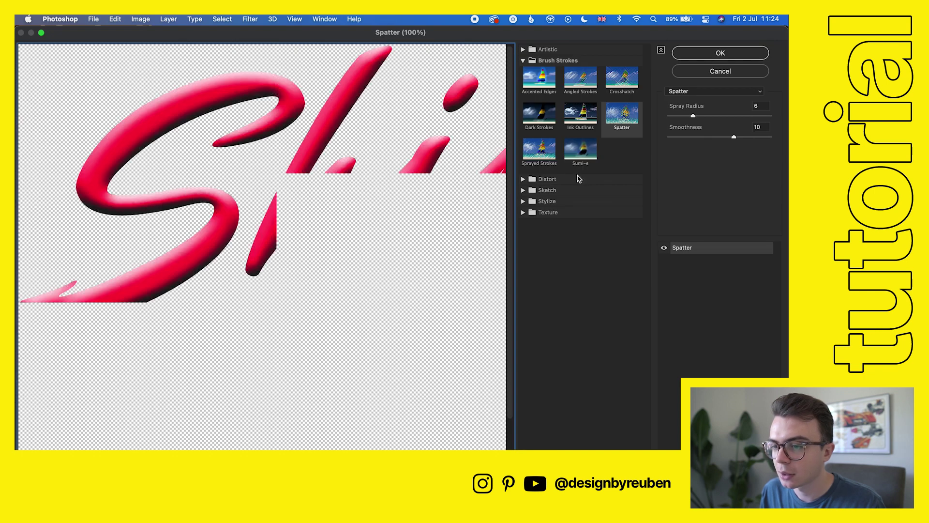
click(523, 190)
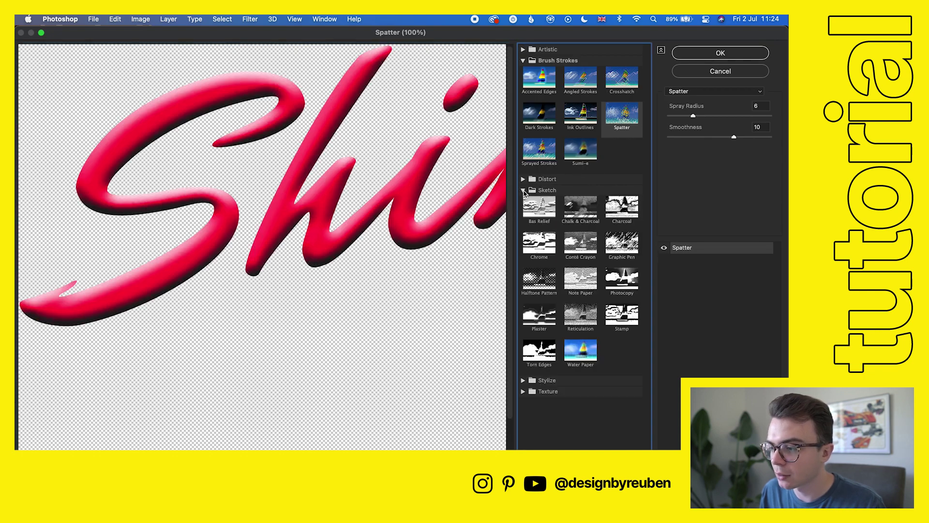
click(623, 317)
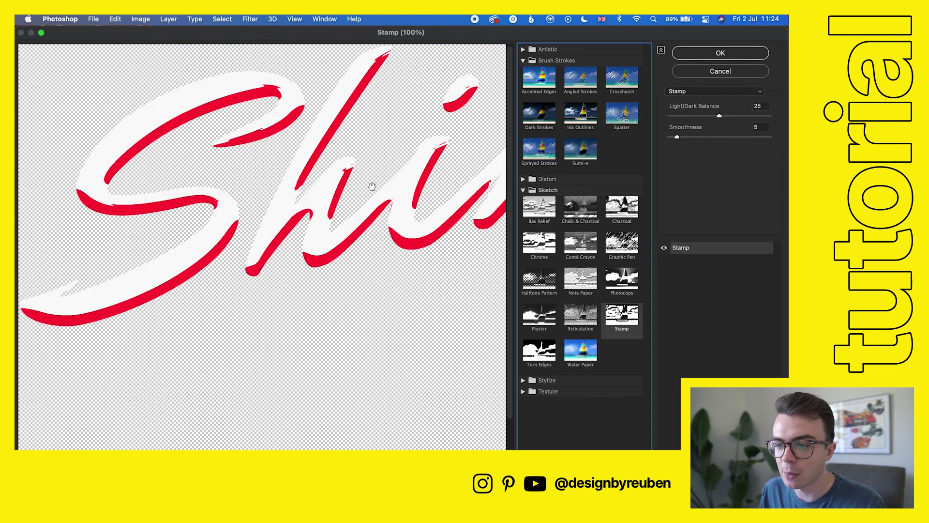
key(super+minus)
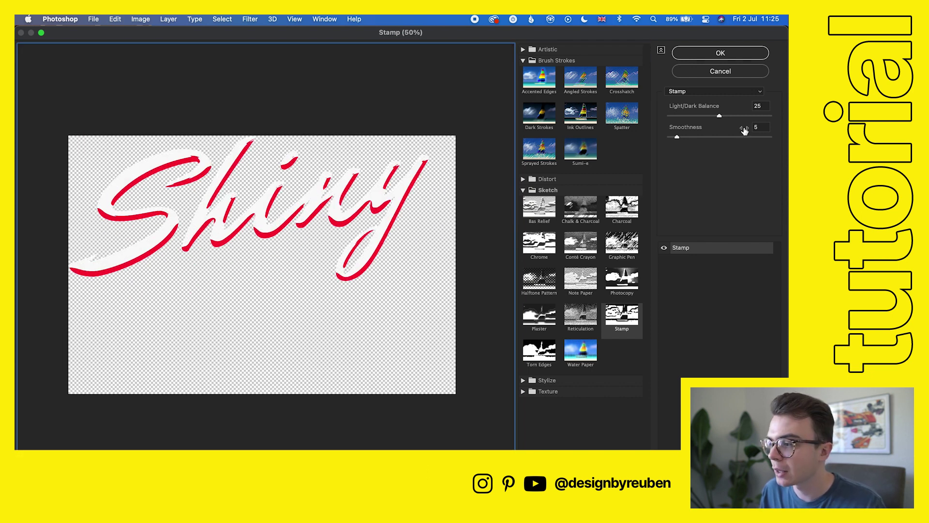
Set Stamp Light/Dark Balance to 48 and Smoothness to 5, then apply.
click(757, 117)
drag(757, 118, 766, 117)
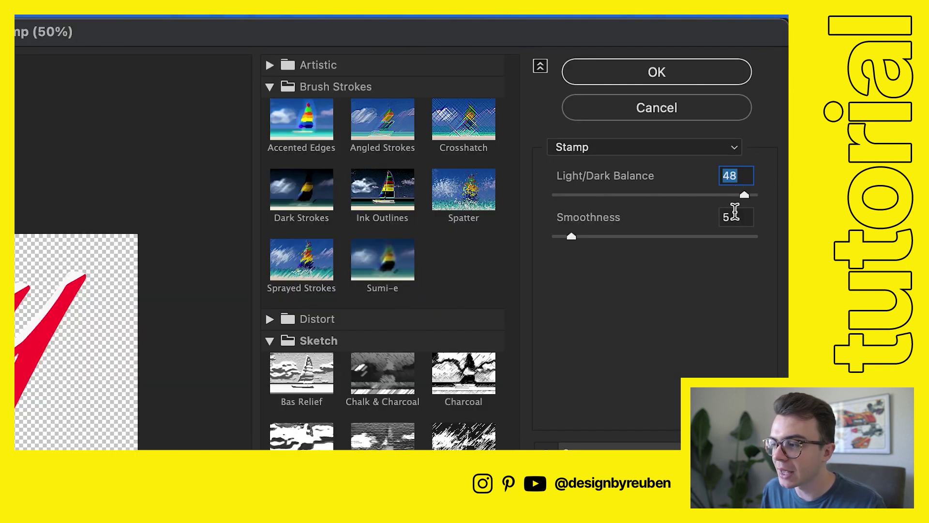
click(735, 213)
key(Up)
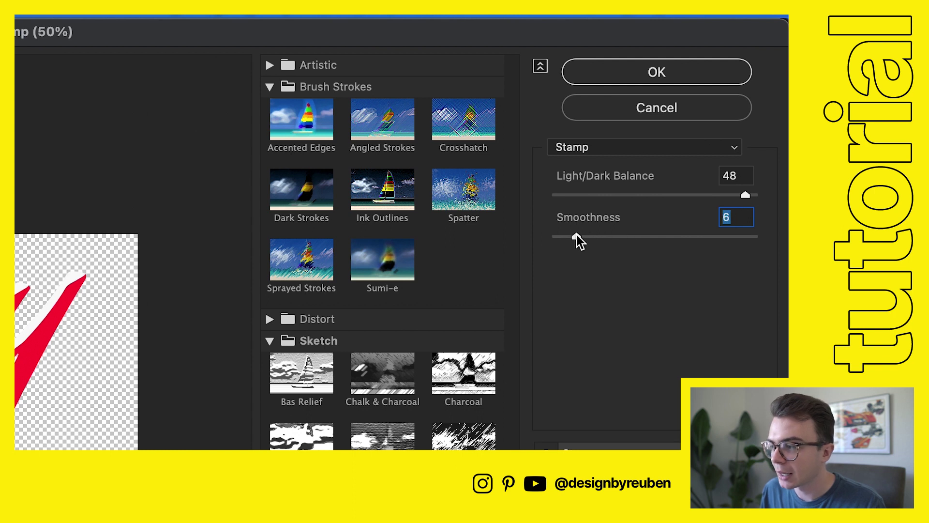
drag(576, 236, 573, 235)
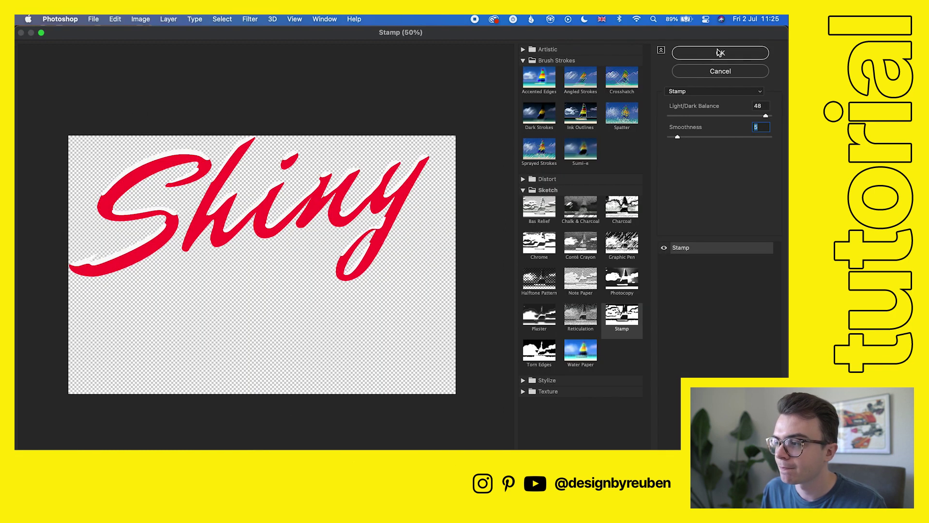
click(720, 53)
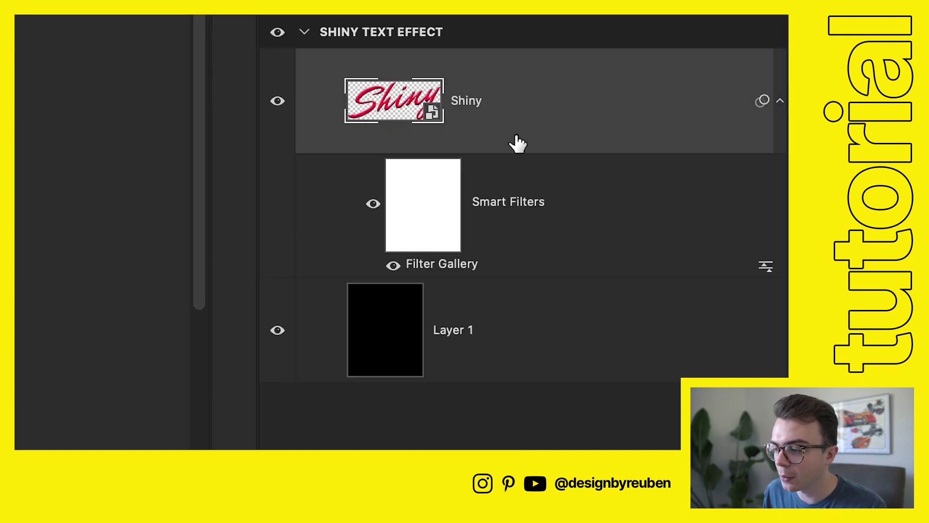
Convert the filtered Shiny layer into a smart object.
right_click(666, 287)
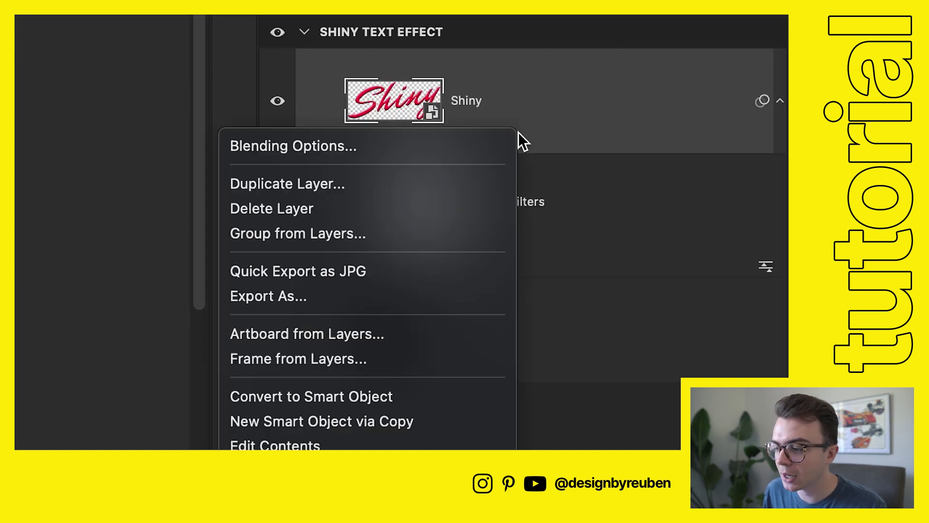
click(364, 405)
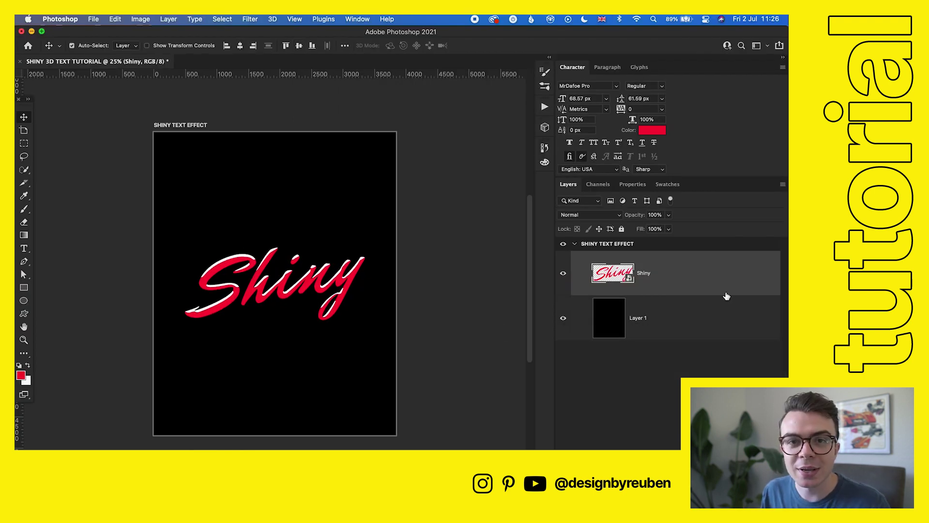
Add an Inner Shadow to Shiny in a pink desaturated from ff0036, at 60% opacity.
double_click(718, 288)
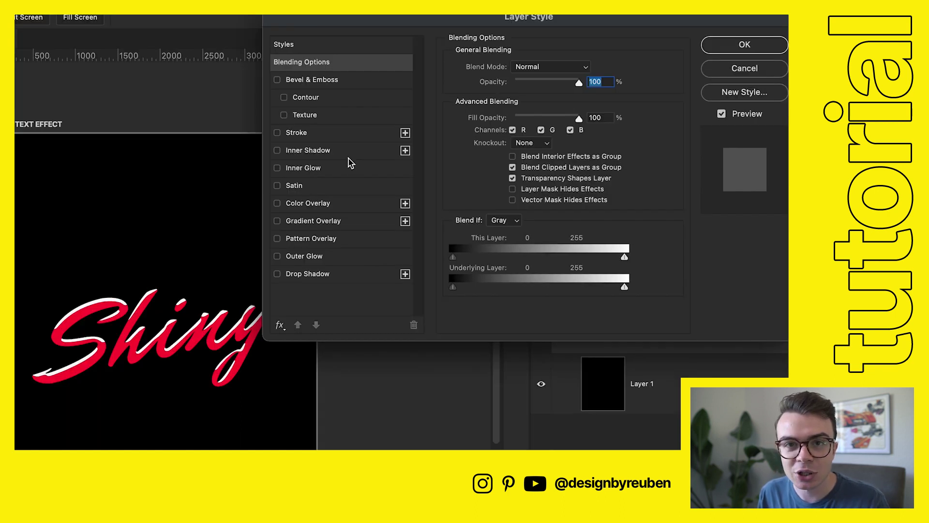
click(349, 158)
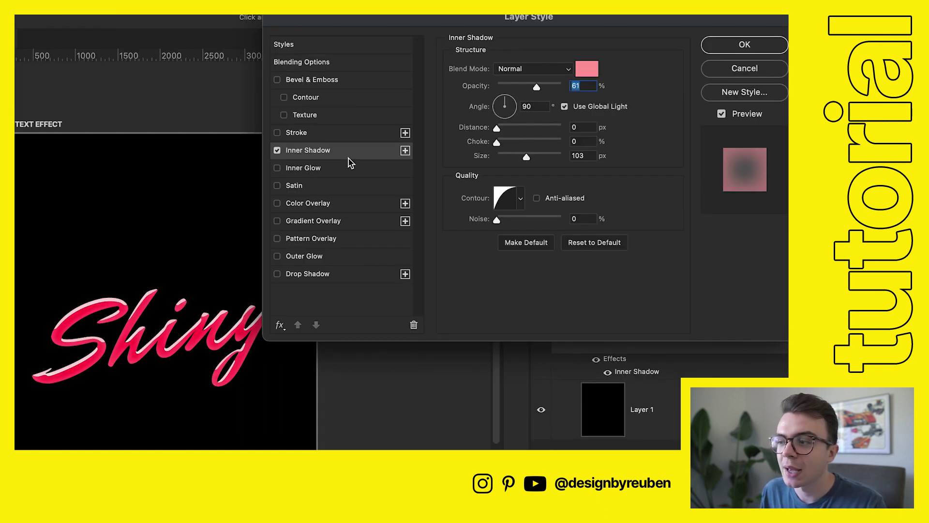
drag(669, 17, 651, 36)
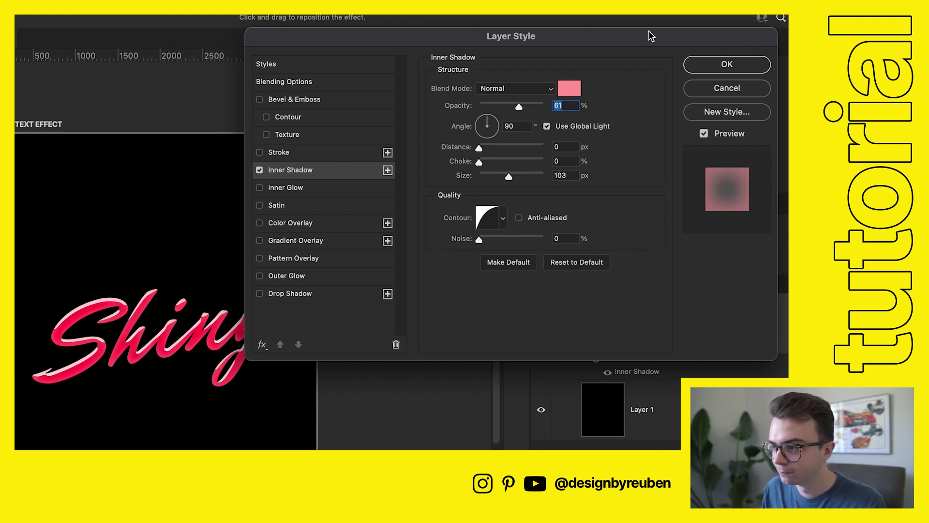
drag(651, 36, 662, 9)
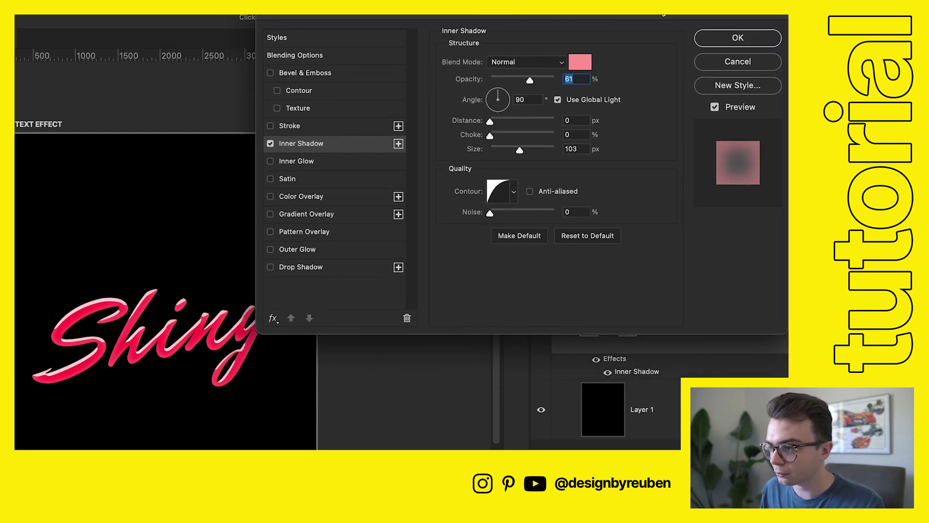
click(588, 61)
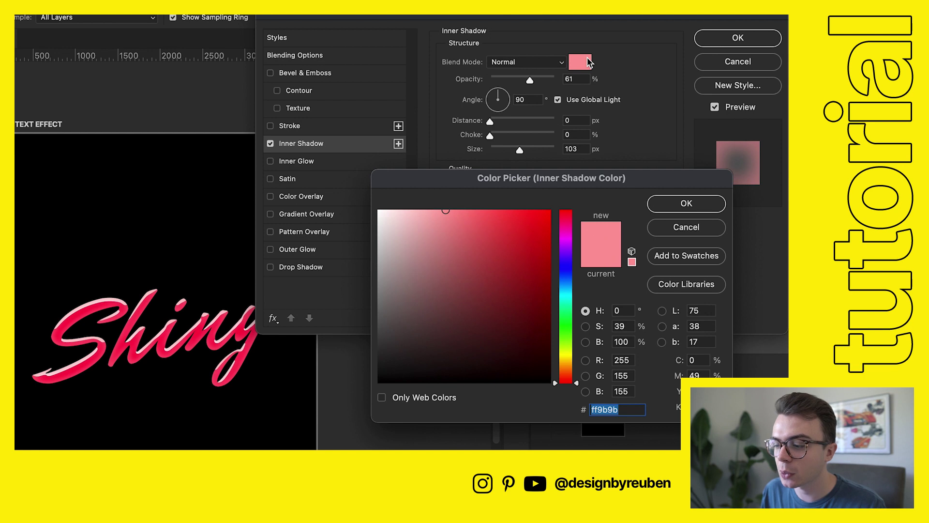
text(ff0036)
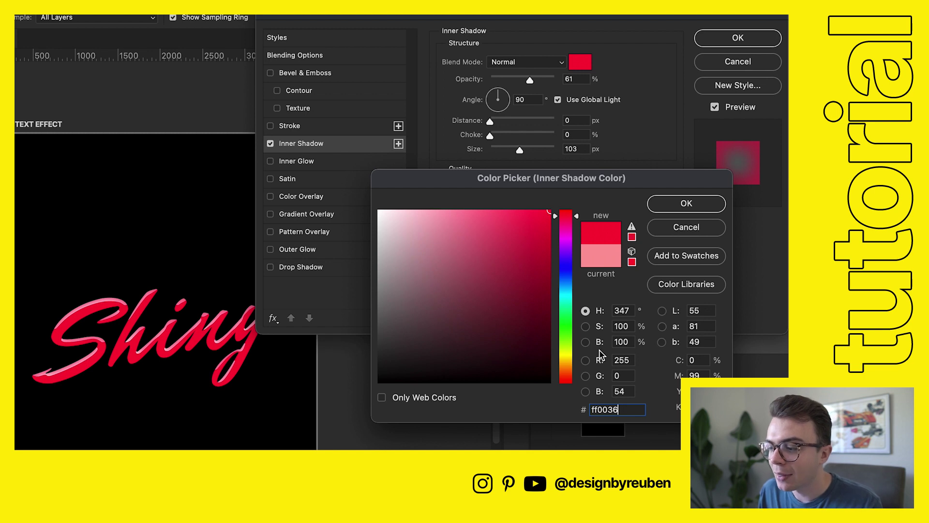
click(586, 327)
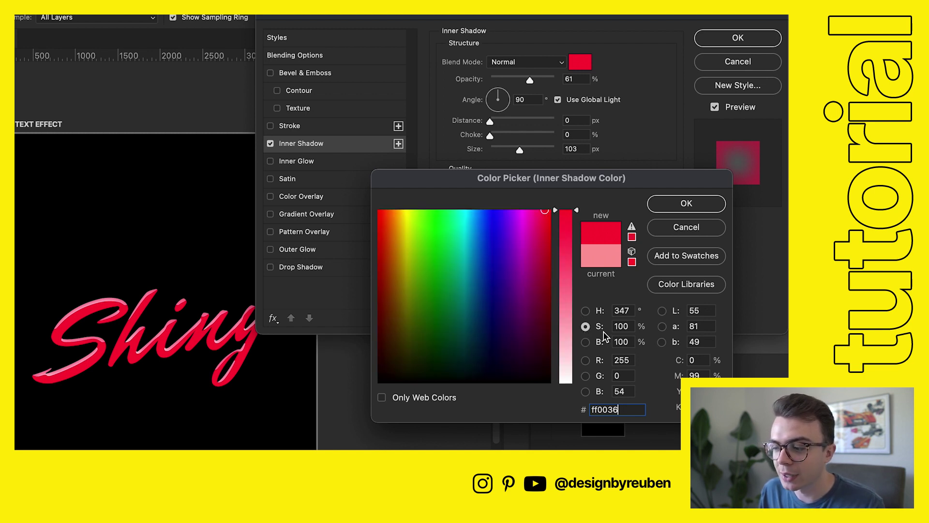
drag(565, 278, 566, 334)
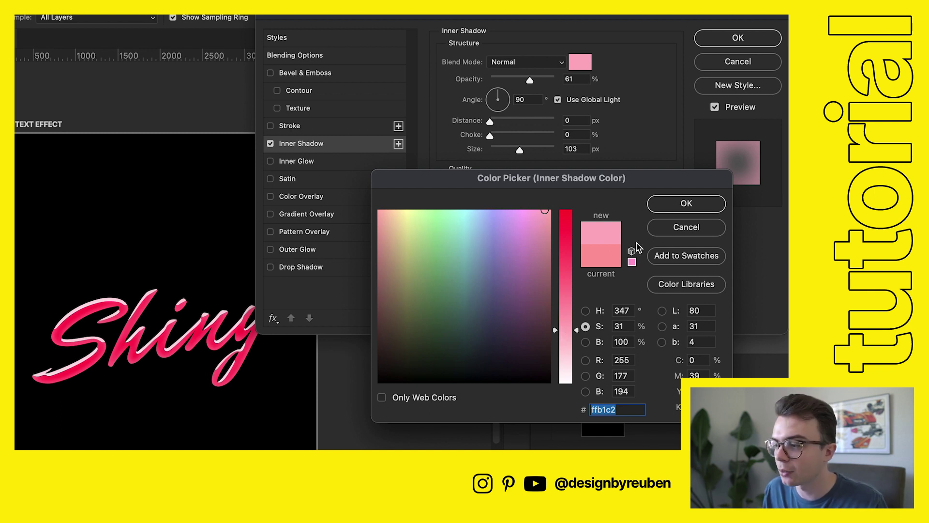
click(659, 204)
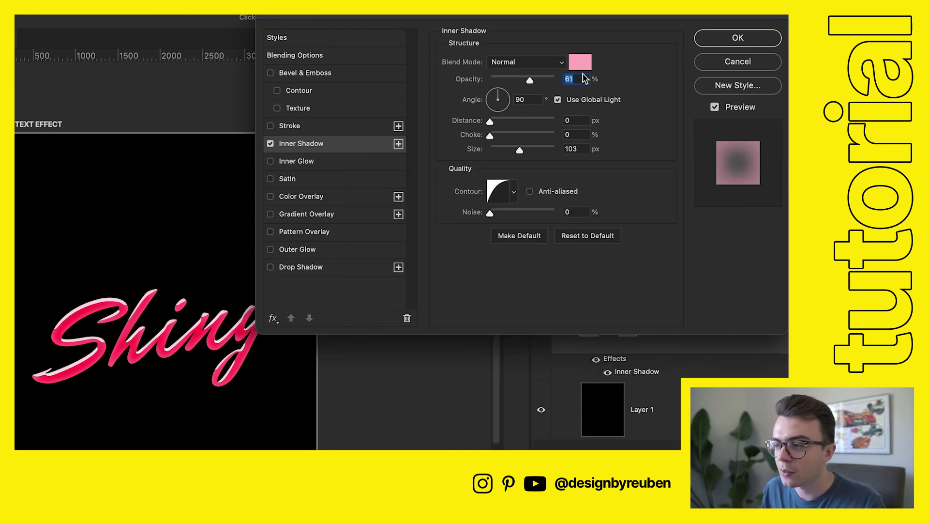
text(60)
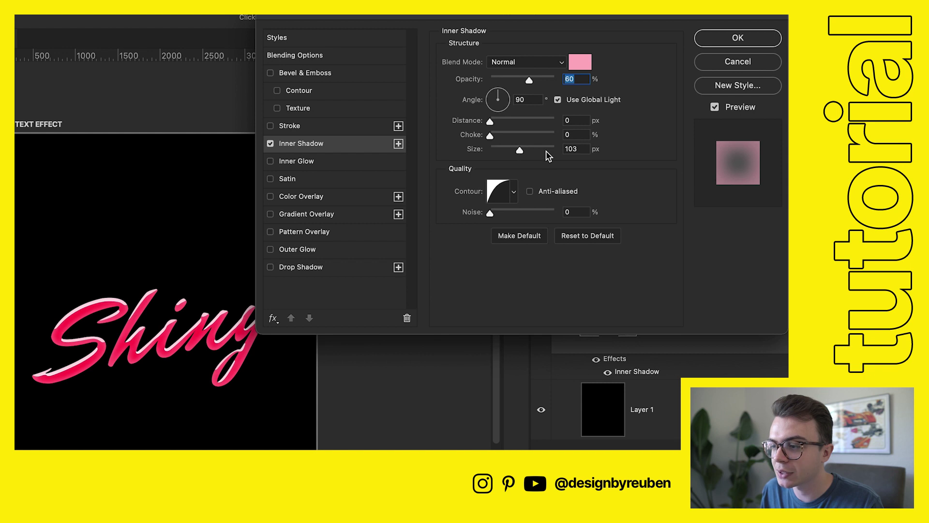
Refine the inner shadow colour to pink ff6485 and apply it at 103 px size.
click(586, 65)
click(564, 311)
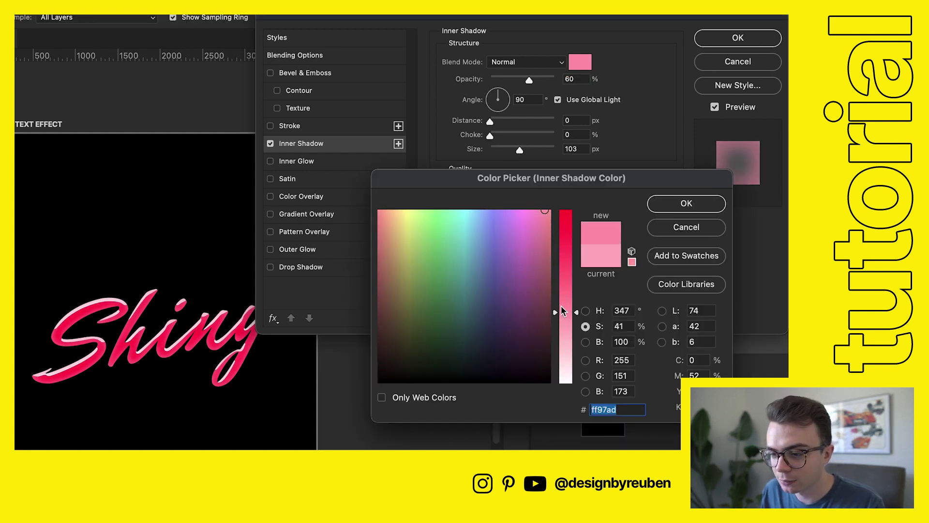
drag(562, 310, 560, 294)
click(676, 205)
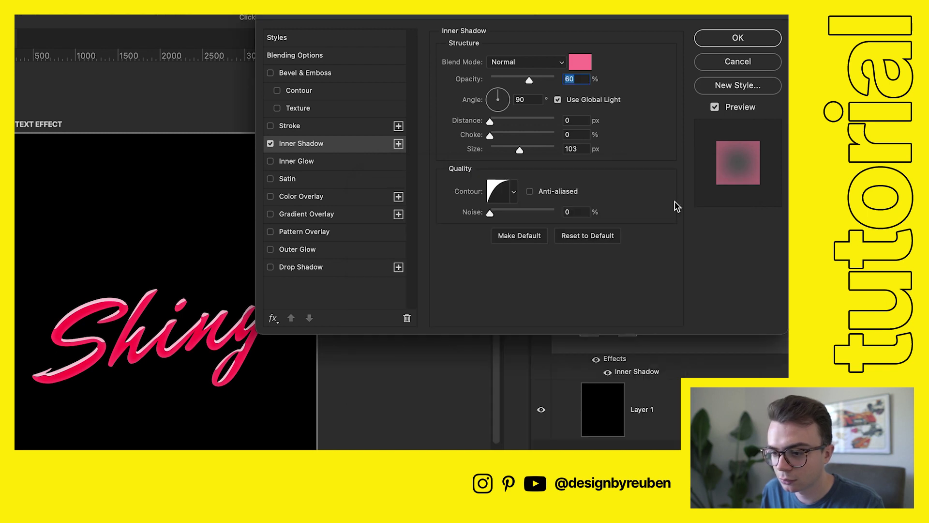
click(582, 65)
click(571, 274)
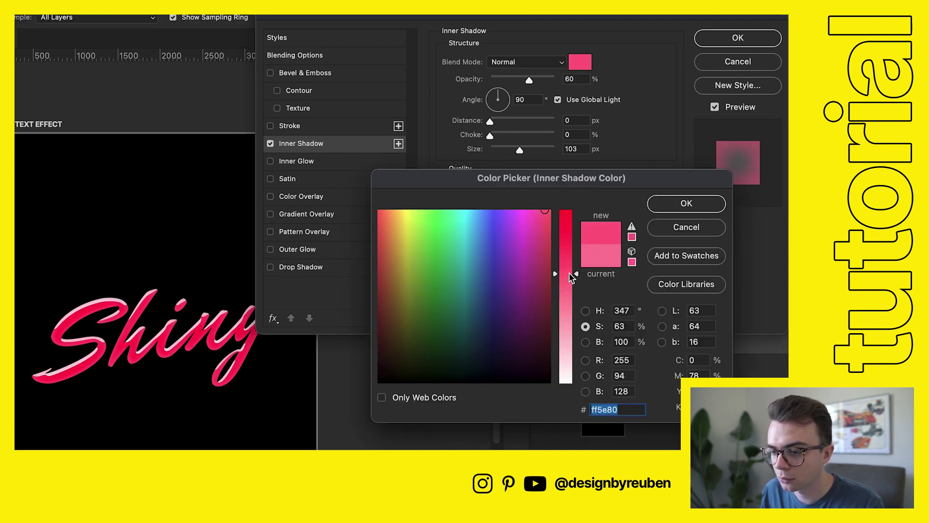
drag(570, 276, 571, 278)
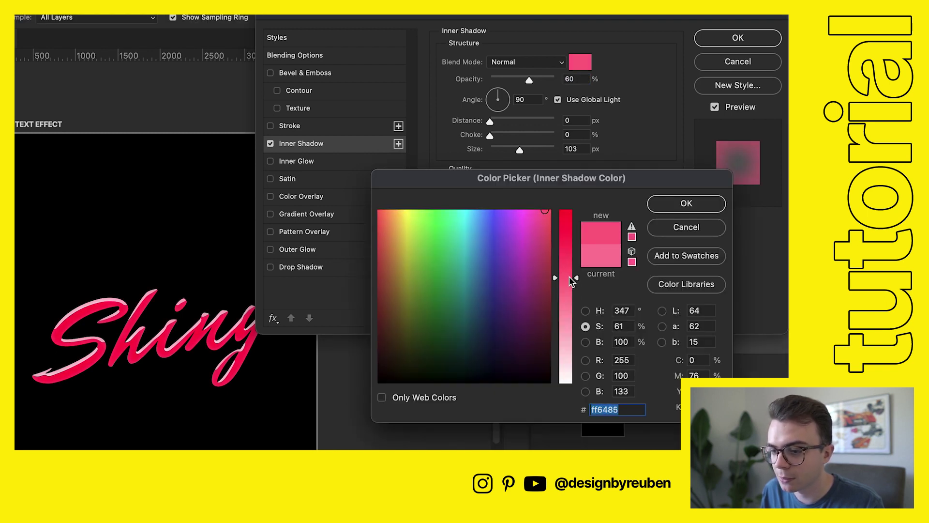
click(670, 209)
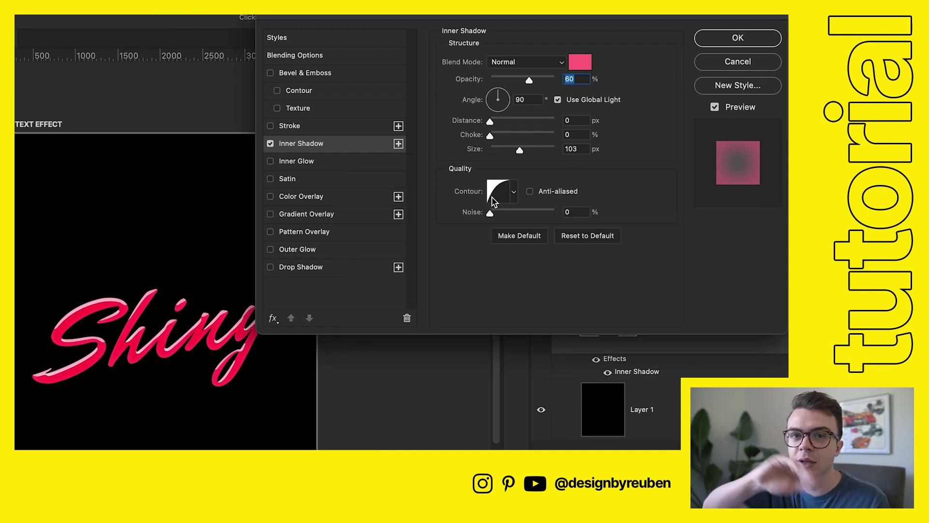
click(513, 195)
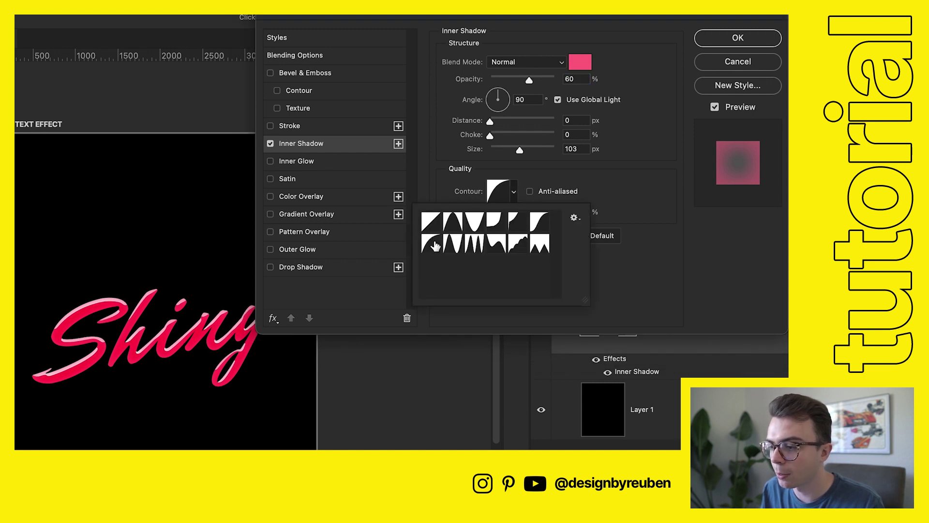
click(646, 207)
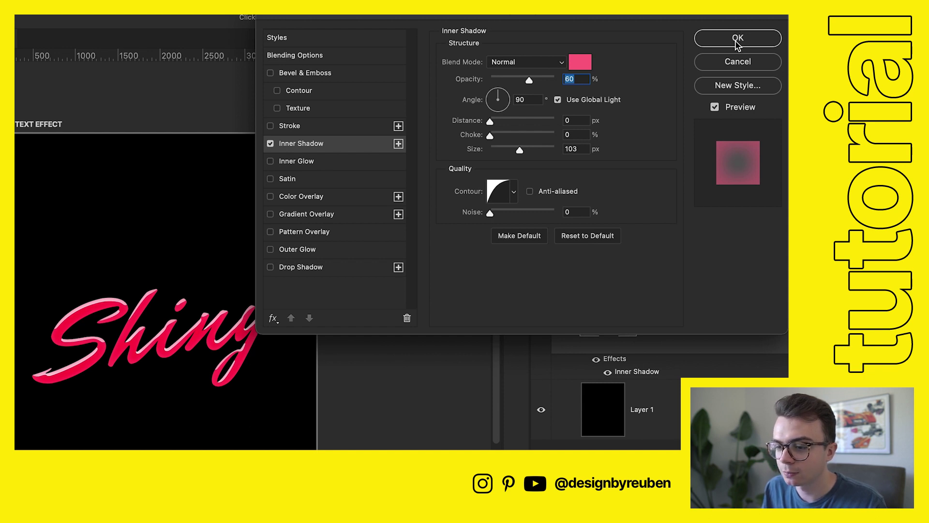
click(737, 39)
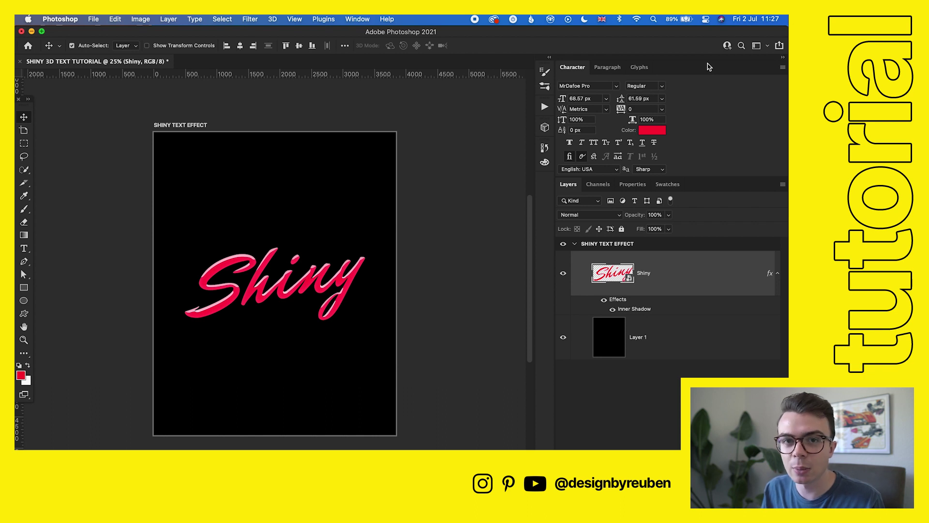
Convert Shiny to a smart object and give it a 10 px stroke in ff0036.
right_click(695, 269)
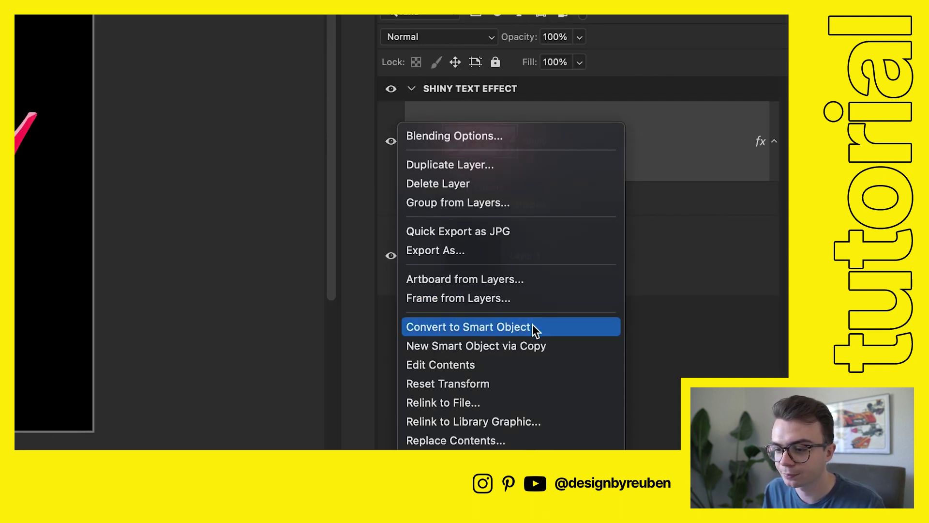
click(532, 327)
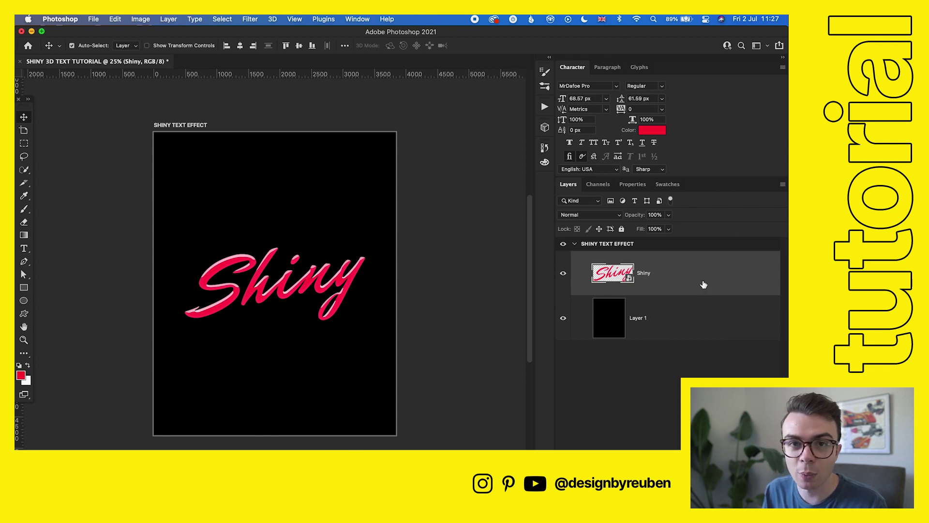
double_click(702, 285)
click(384, 126)
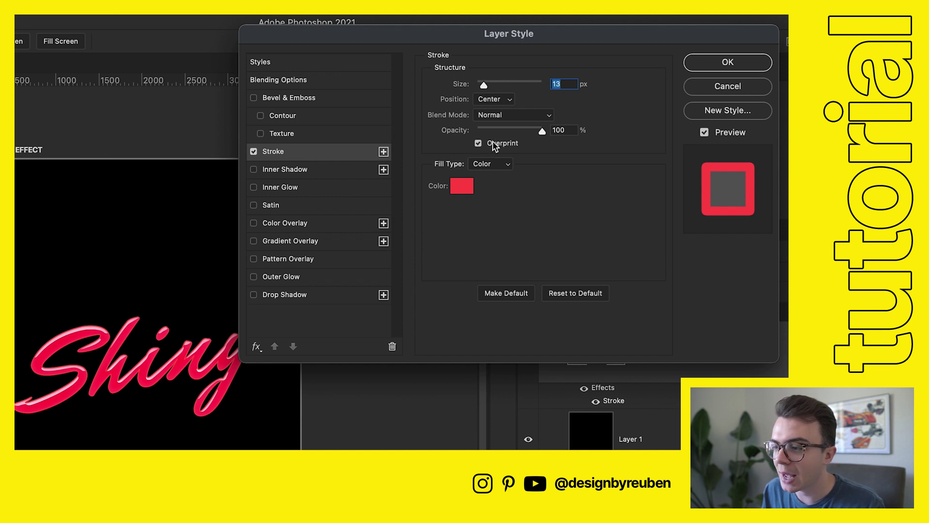
click(460, 190)
text(ff0036)
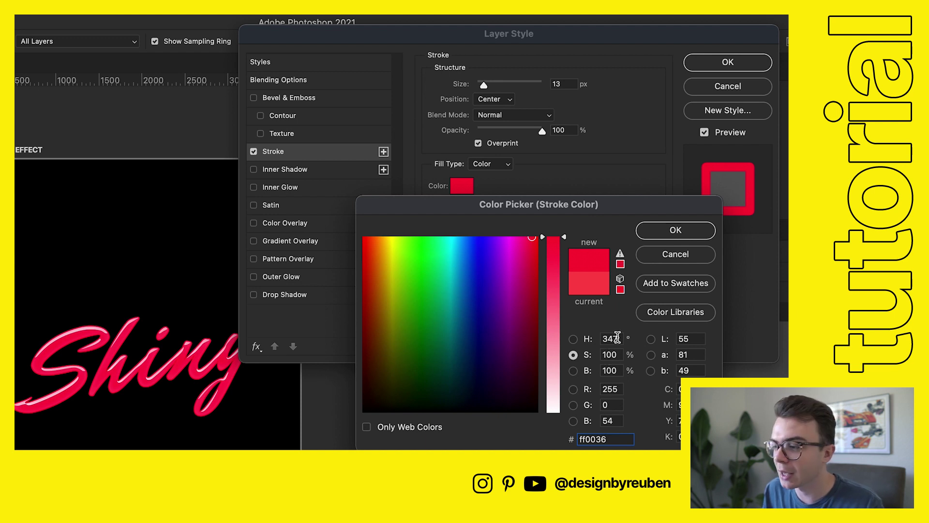
click(674, 232)
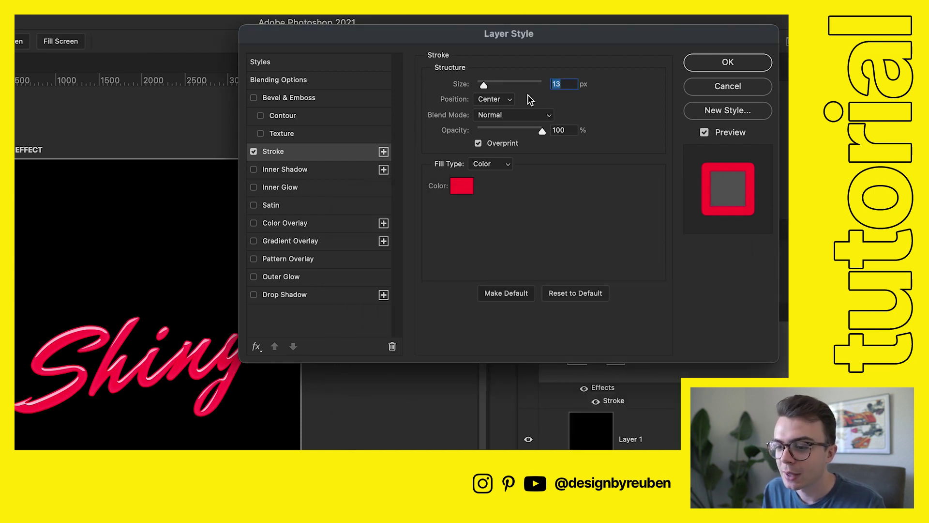
double_click(565, 85)
text(10)
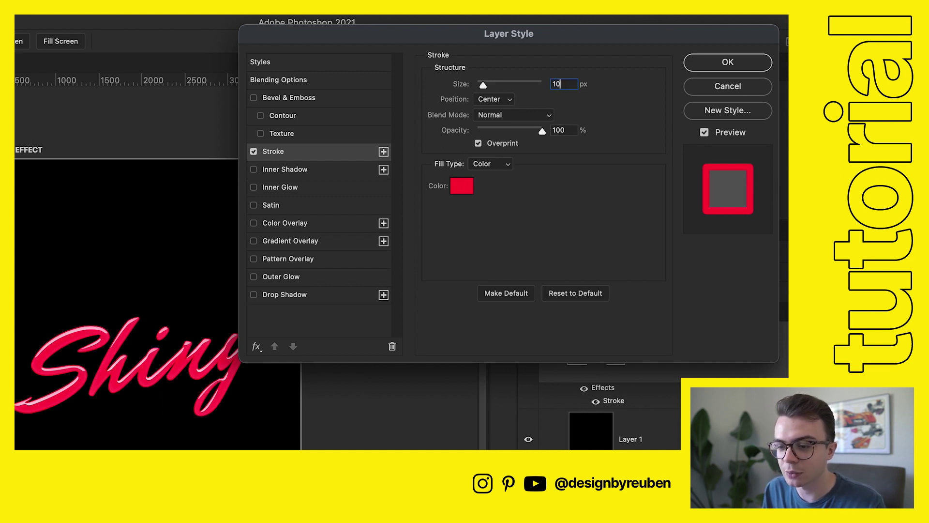
drag(594, 40, 633, 41)
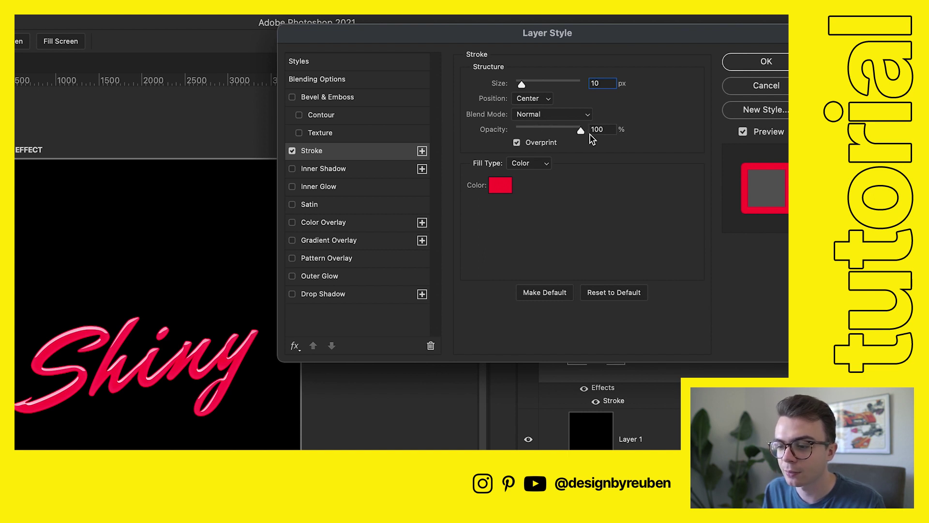
click(748, 63)
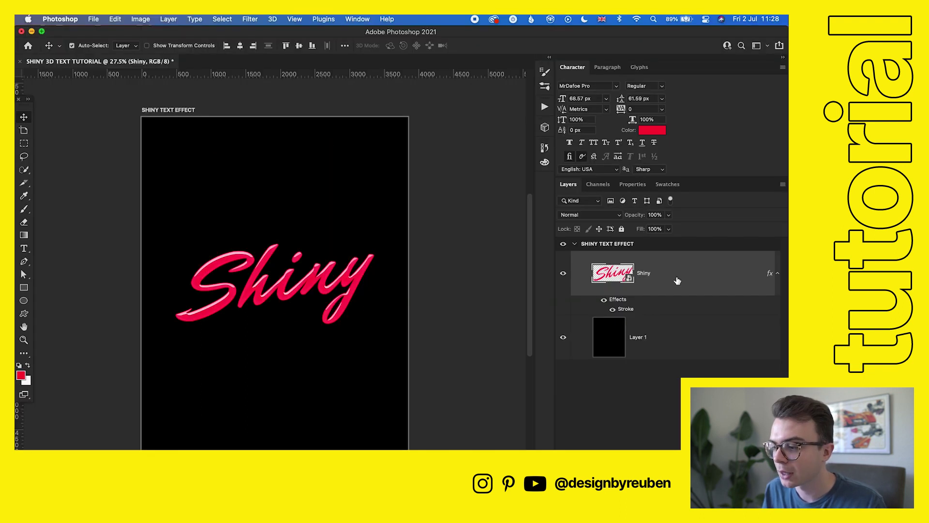
Convert the stroked Shiny layer to a smart object and duplicate it as 'Shiny copy'.
right_click(676, 277)
click(634, 388)
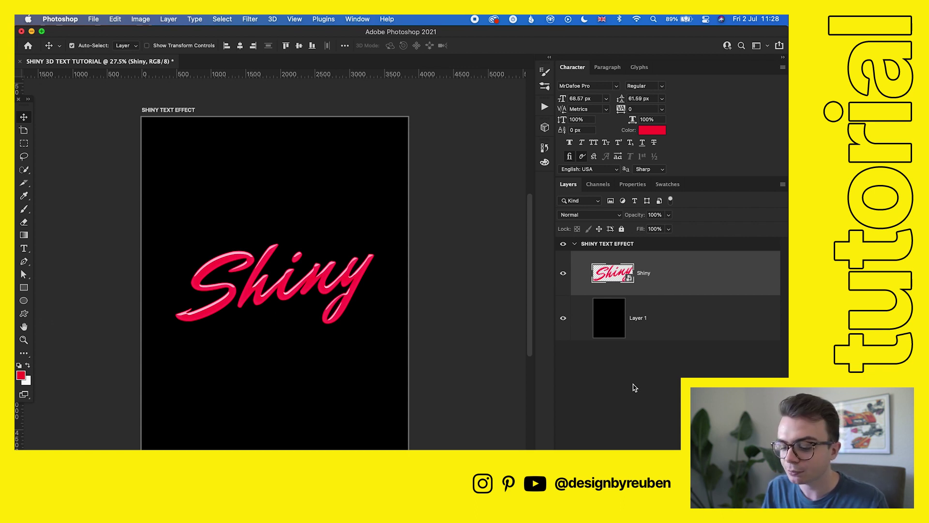
right_click(663, 284)
click(693, 289)
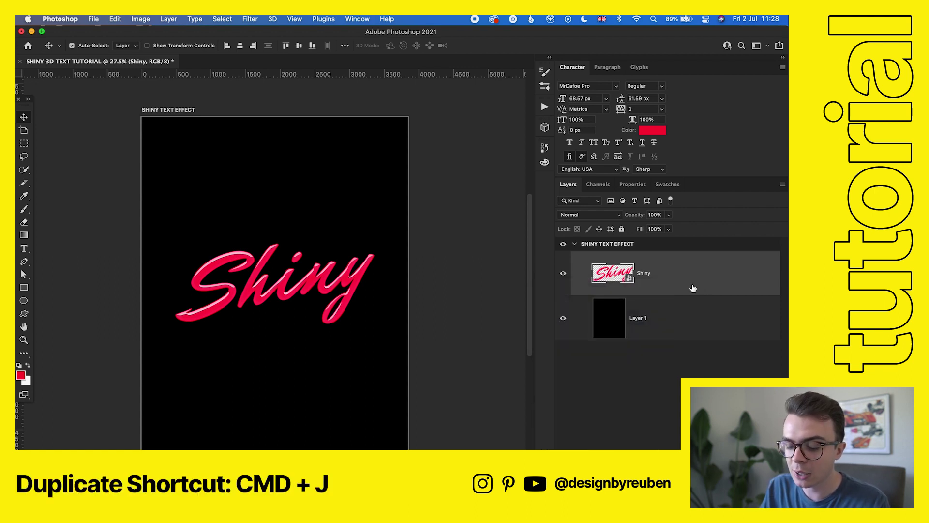
key(super+j)
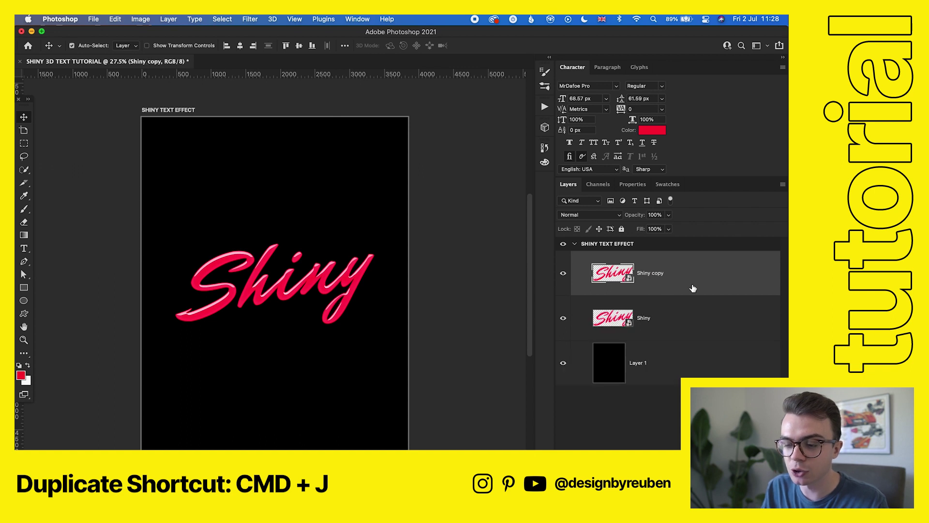
Apply a Gaussian Blur of radius 31.7 px to the Shiny copy layer.
click(250, 19)
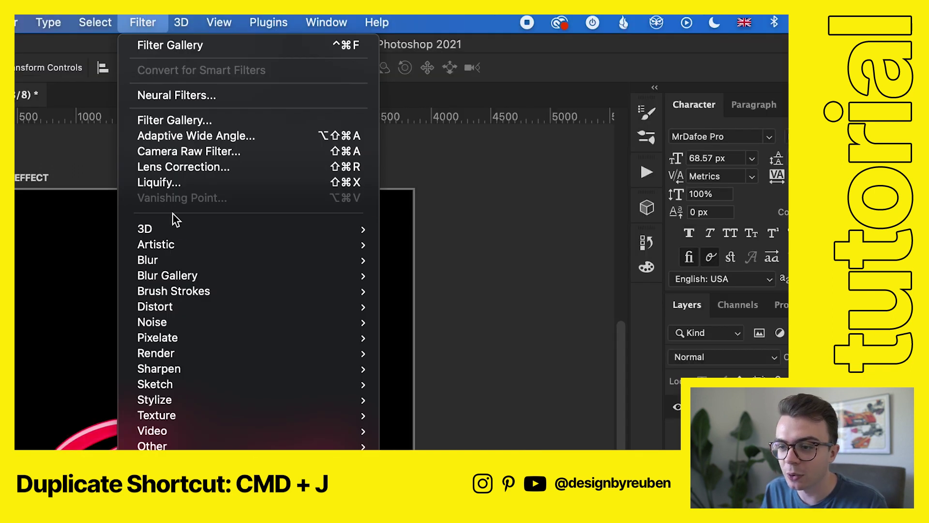
mouse_move(176, 256)
click(498, 320)
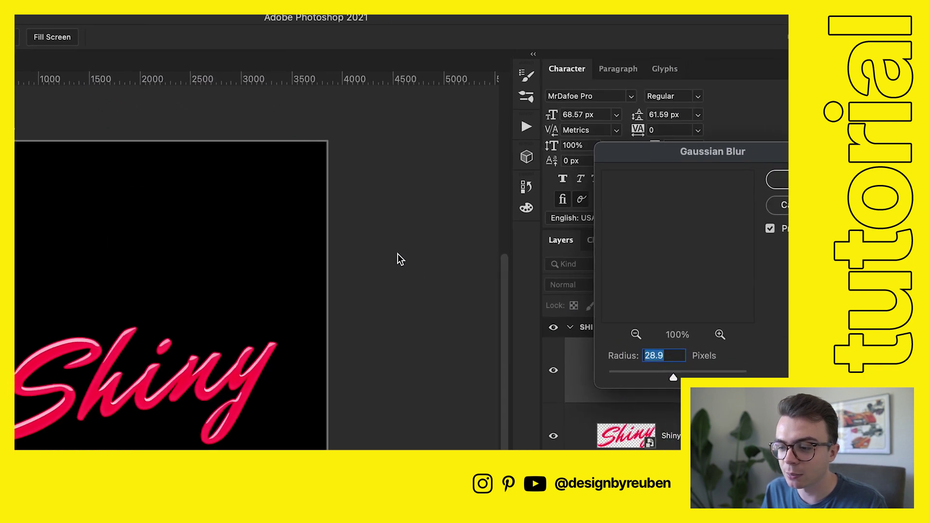
drag(674, 377, 656, 377)
drag(589, 330, 596, 335)
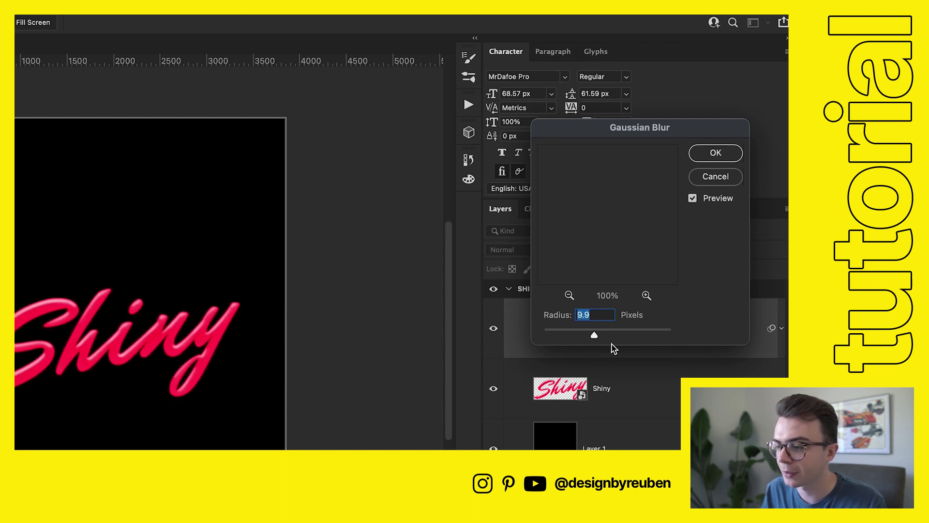
click(606, 333)
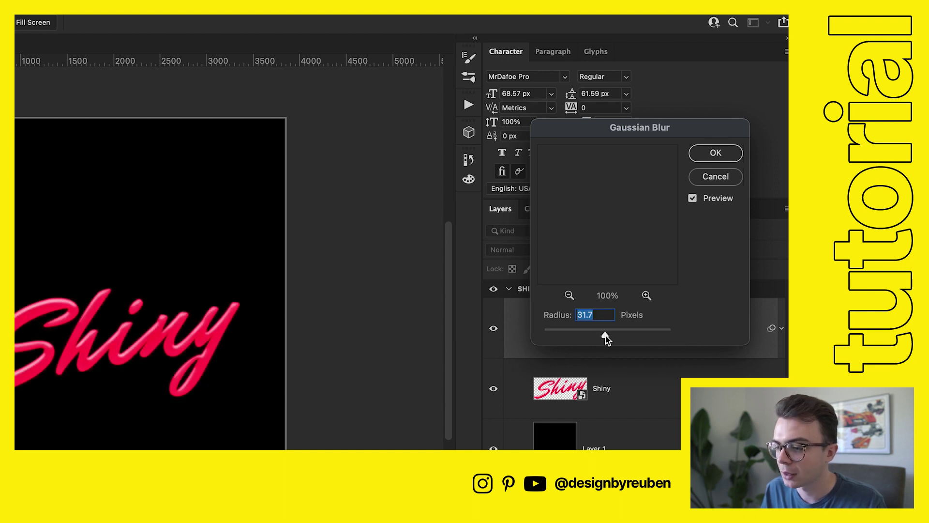
click(716, 153)
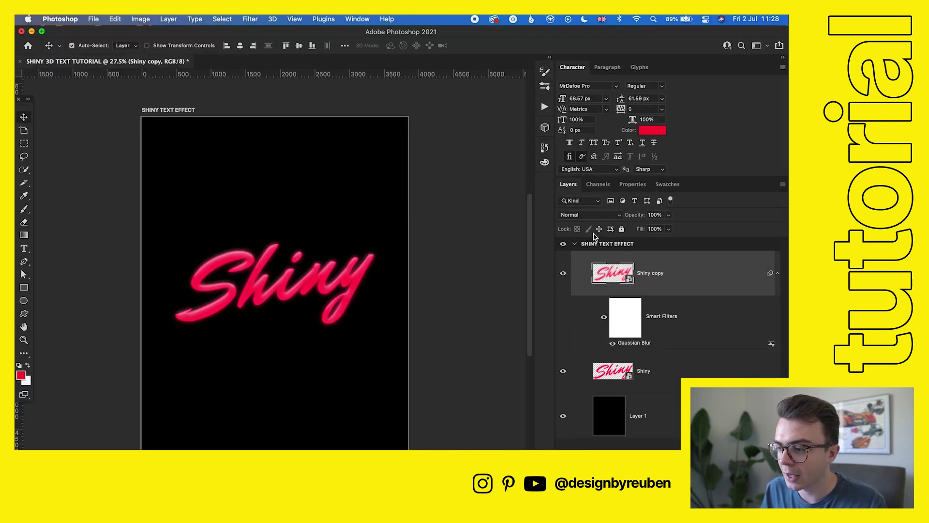
Set the Shiny copy layer's blend mode to Lighten.
click(590, 216)
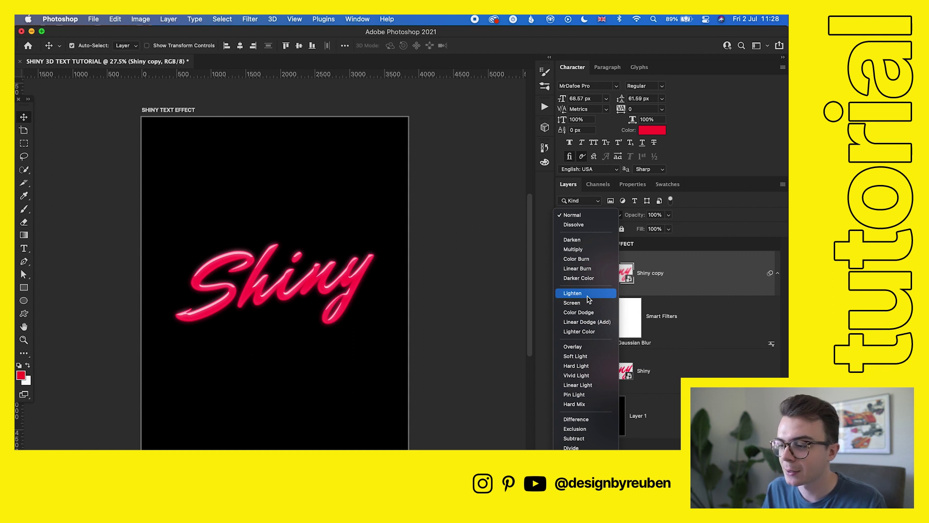
click(588, 298)
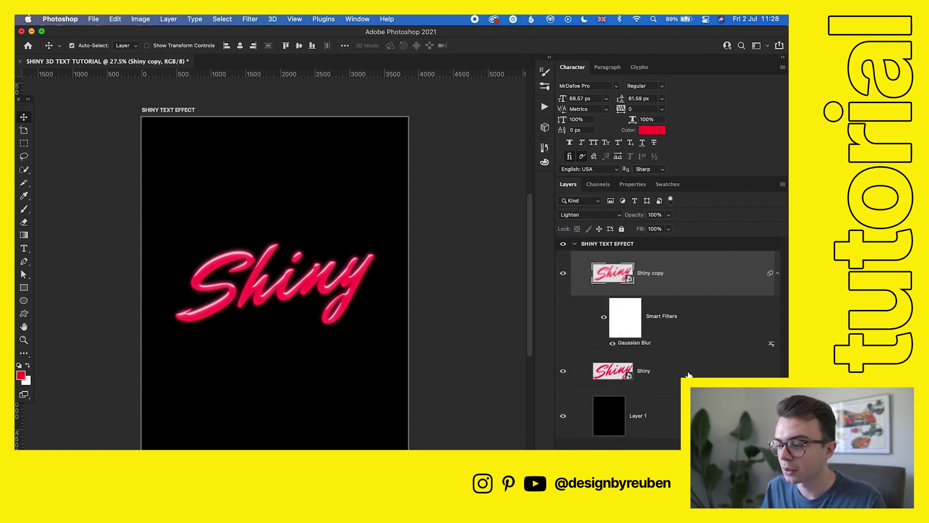
Select Shiny copy and Shiny together and merge them with Ctrl+E.
shift+click(688, 374)
right_click(688, 374)
click(695, 305)
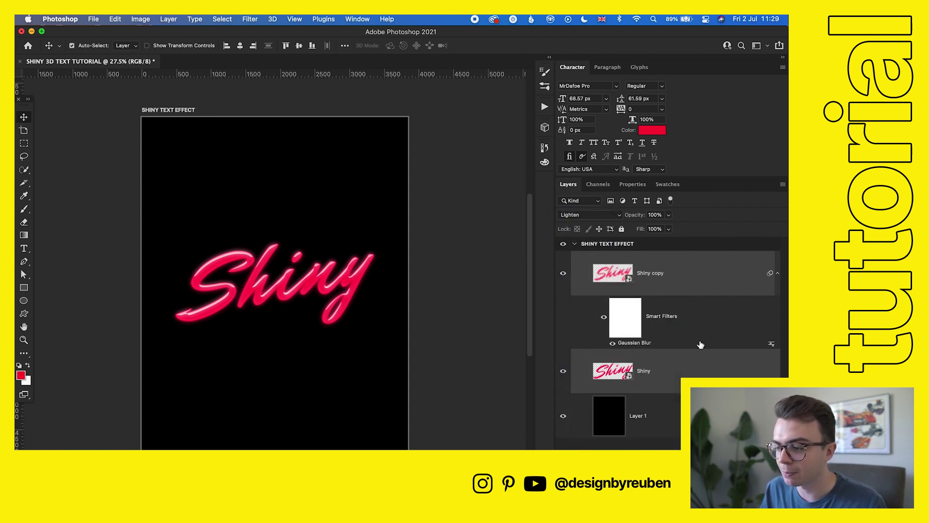
right_click(691, 374)
key(Escape)
key(ctrl+e)
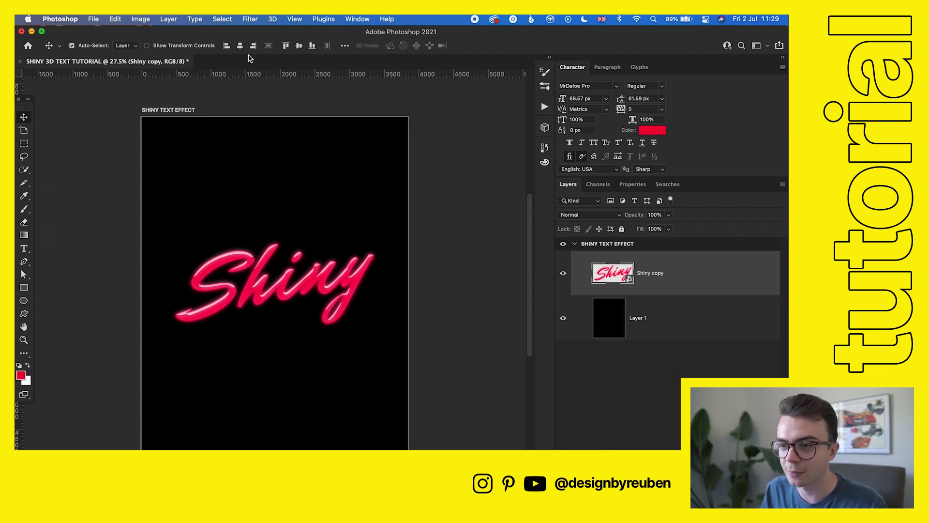
click(586, 372)
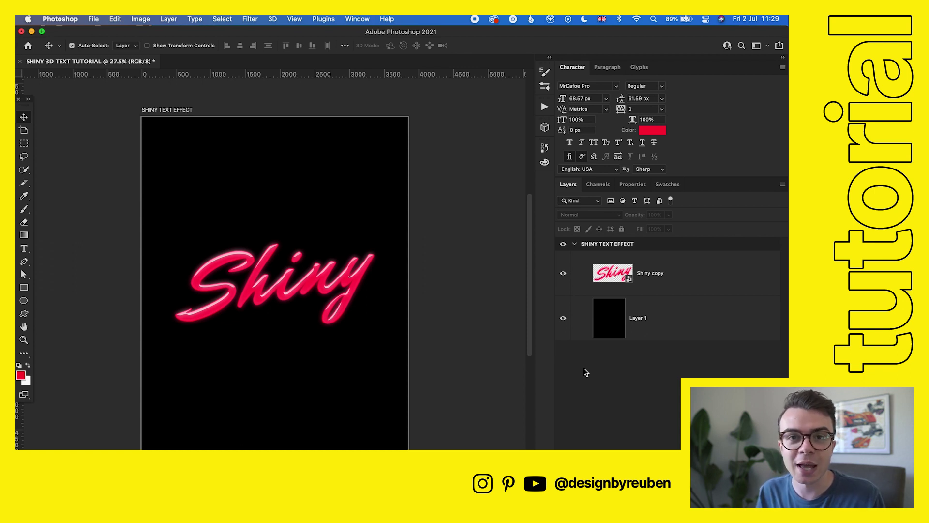
click(694, 284)
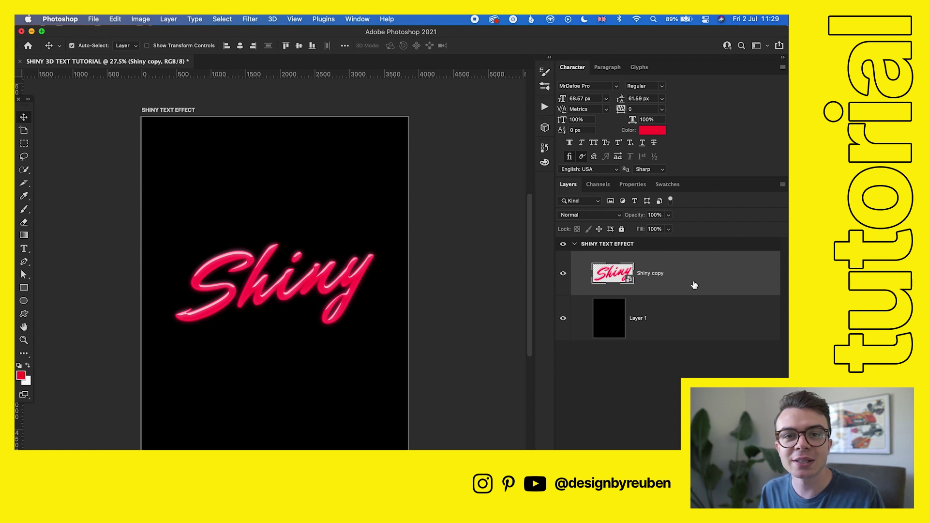